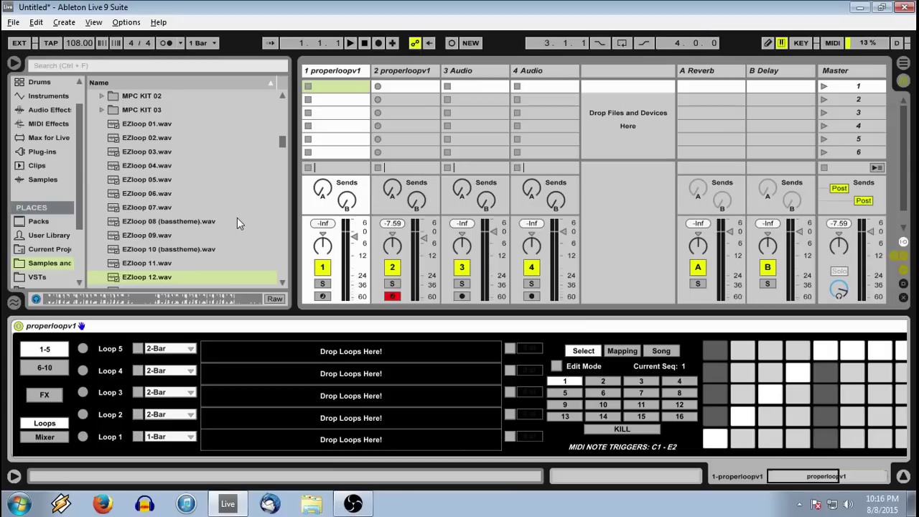
Flip through the loop 6–10 and 1–5 pages and the mixer view, ending on the loop lanes
left_click(52, 370)
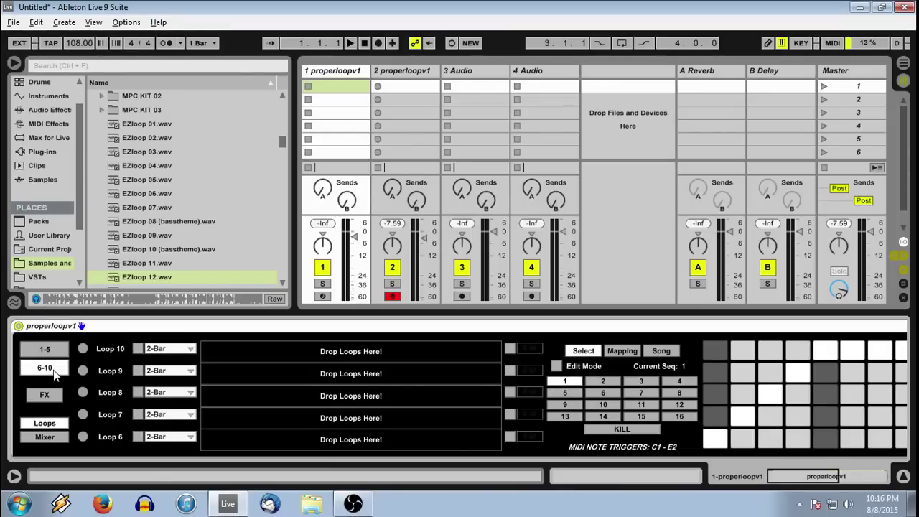
left_click(52, 352)
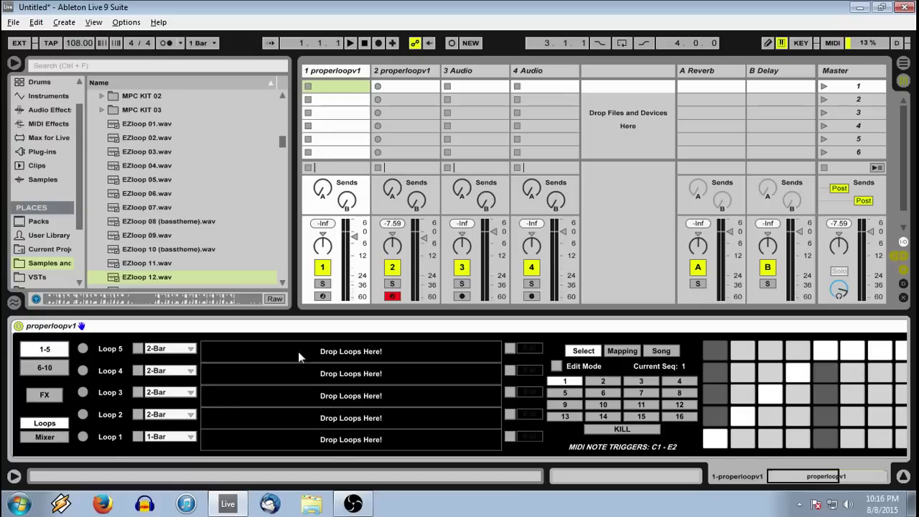
left_click(47, 440)
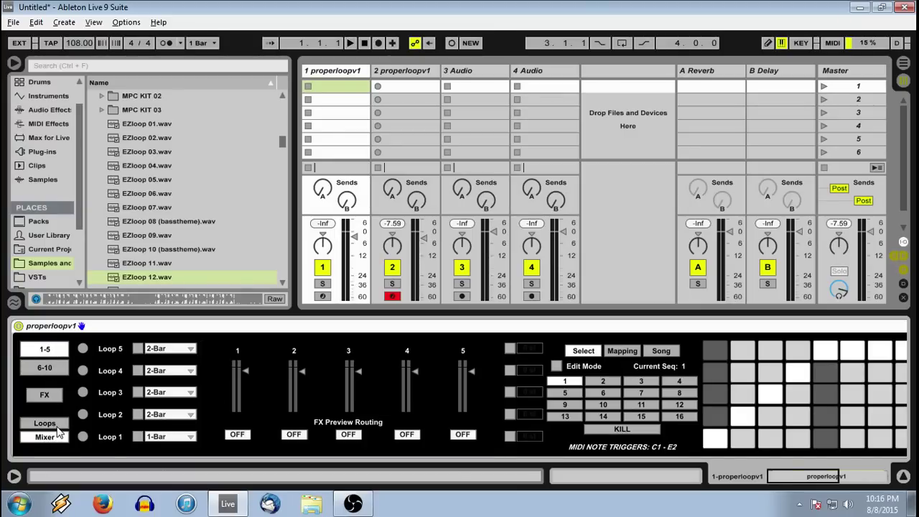
left_click(58, 427)
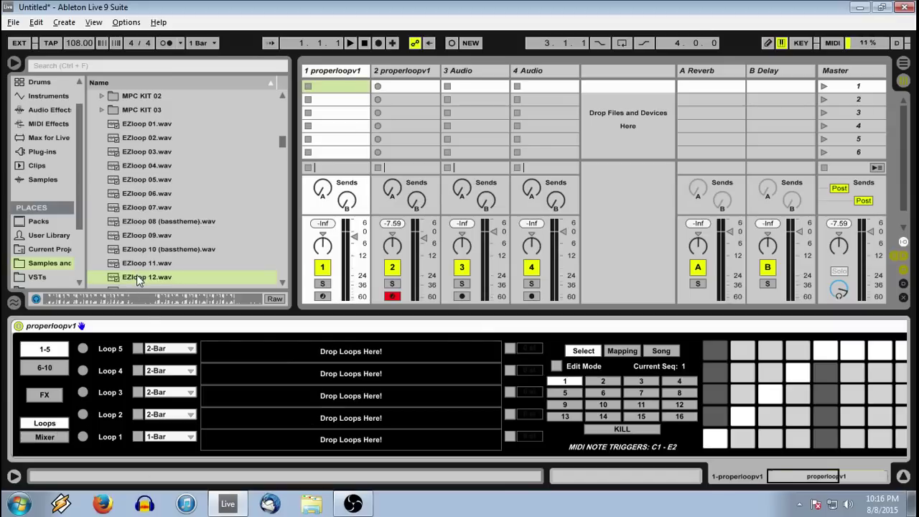
Load EZloop 12.wav into Loop 1, audition it and set its length to 4-Bar
left_click_drag(136, 276, 260, 445)
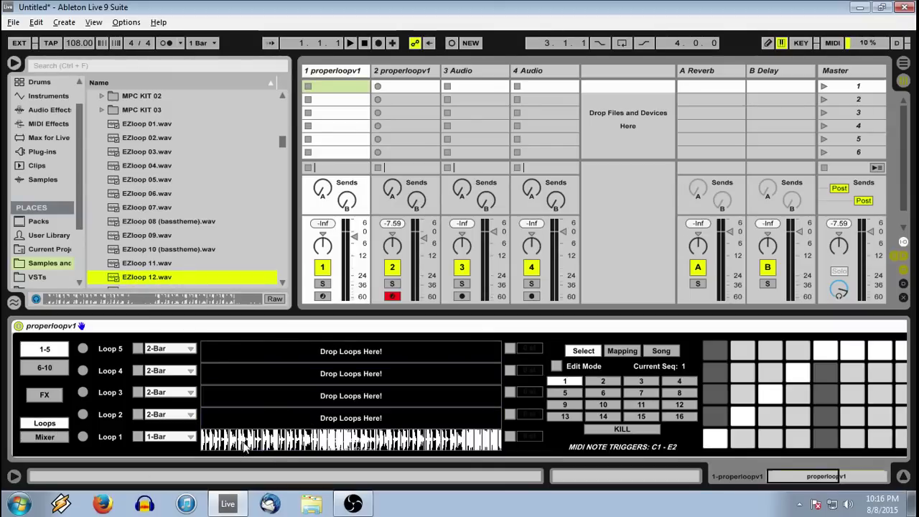
left_click(138, 437)
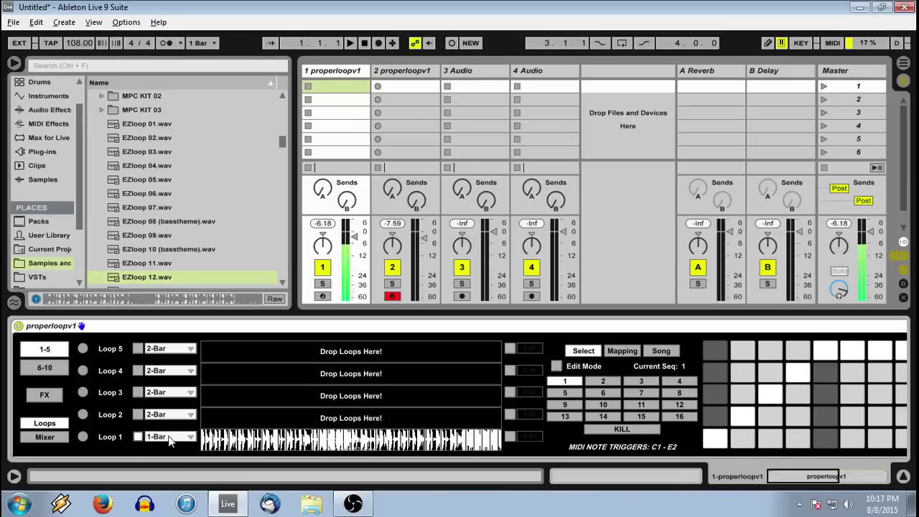
left_click(138, 437)
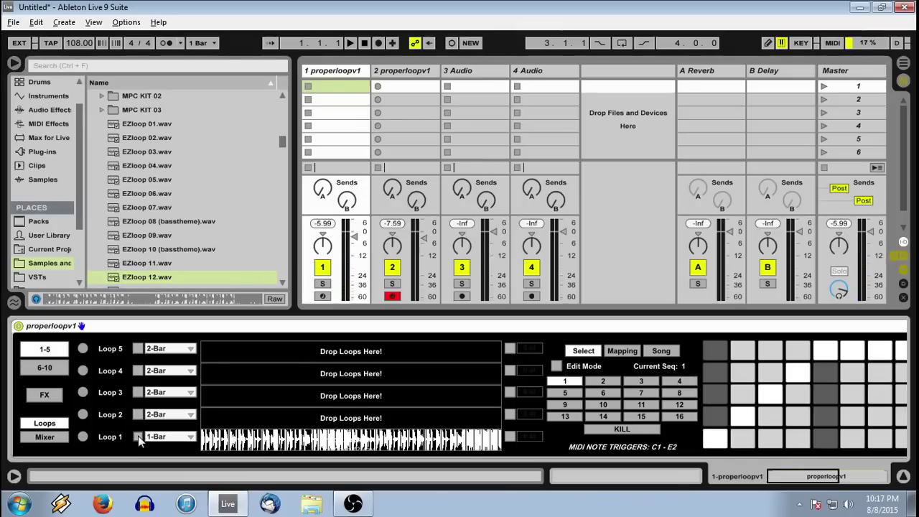
left_click(176, 438)
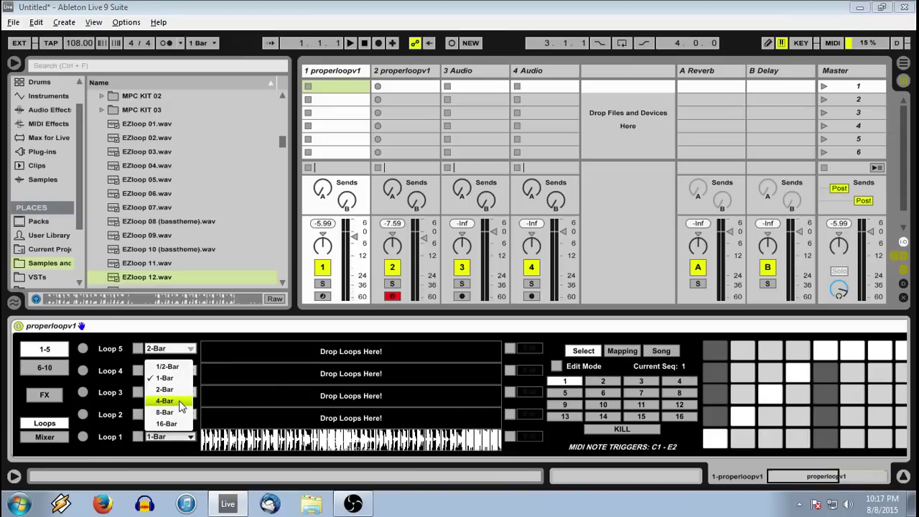
left_click(179, 403)
left_click(137, 438)
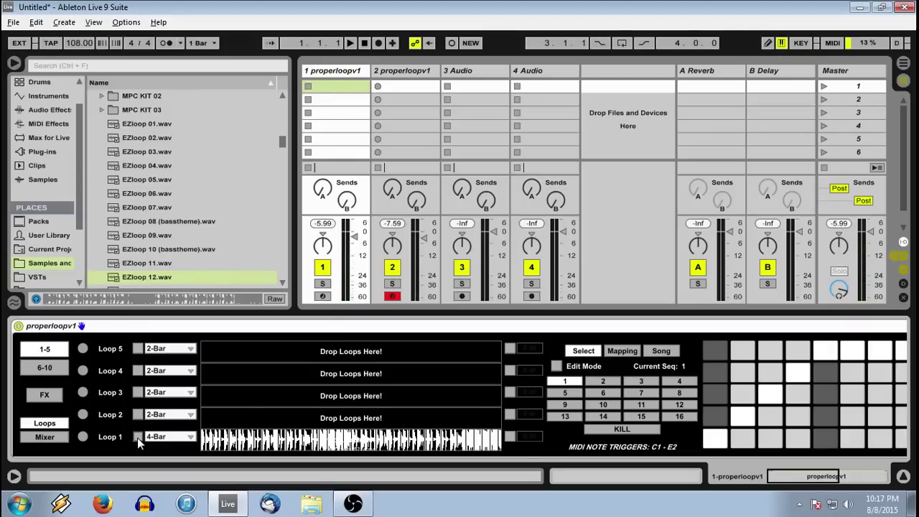
Play Loop 1 at 4 bars and transpose it up +12 semitones
left_click(180, 439)
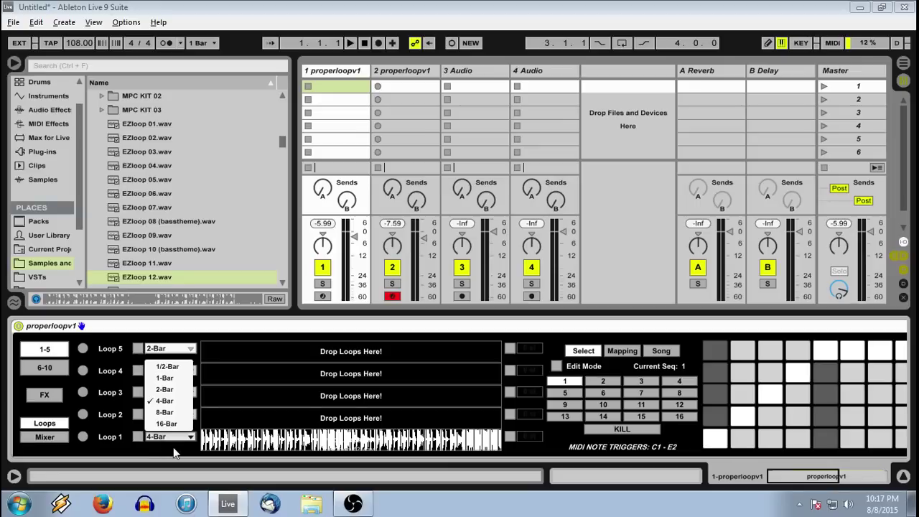
left_click(173, 448)
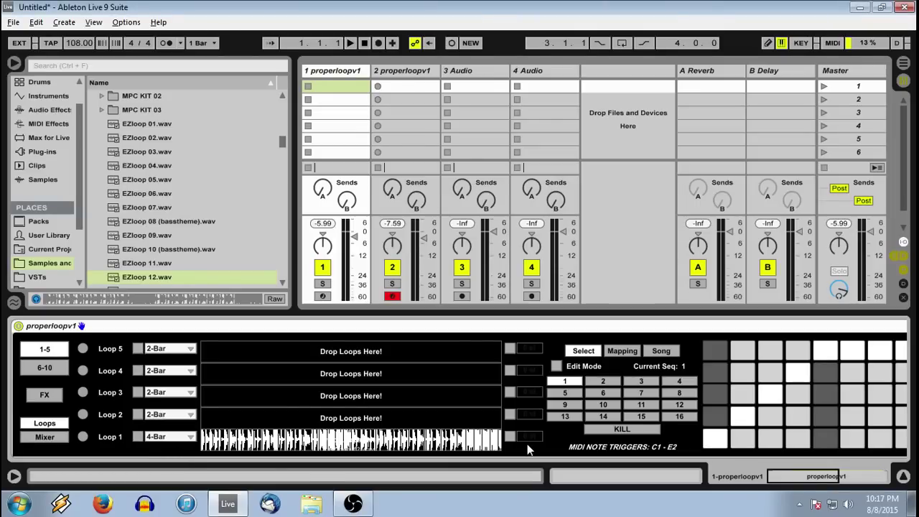
left_click(137, 436)
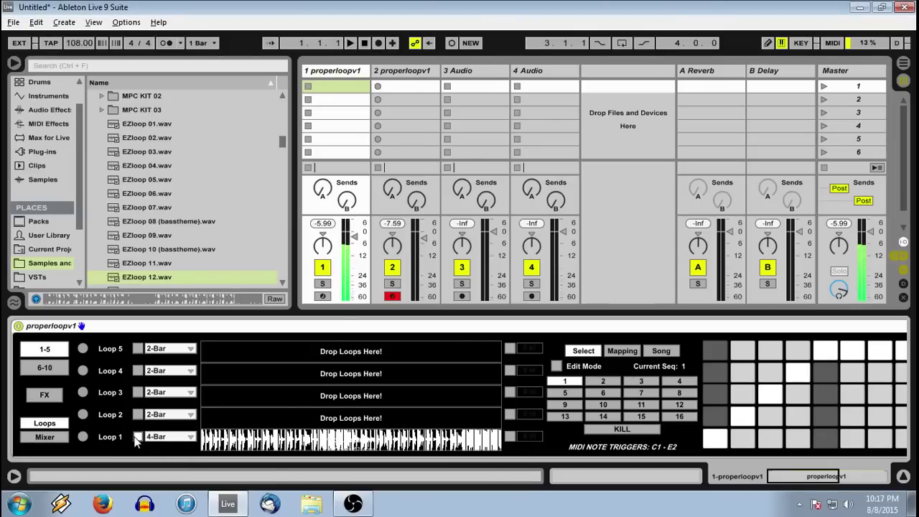
left_click(510, 435)
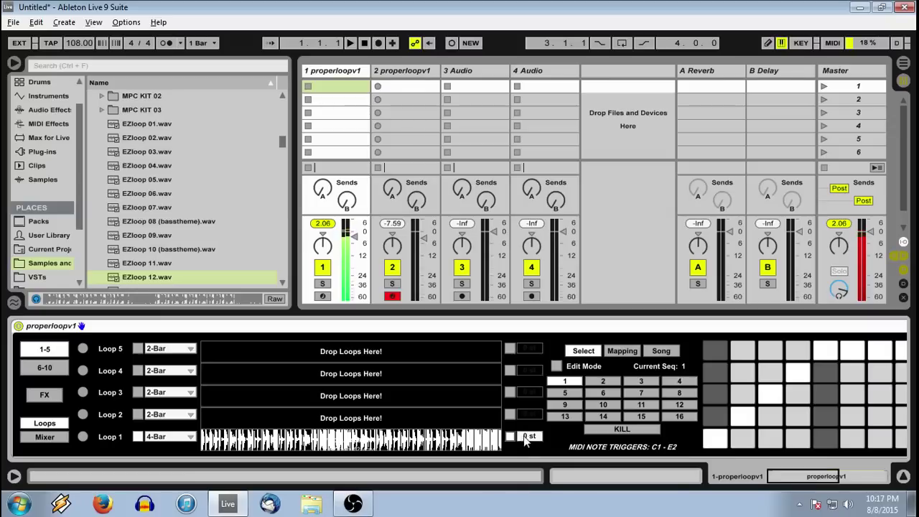
mouse_move(526, 439)
left_mouse_down()
mouse_move(526, 422)
mouse_move(526, 450)
left_mouse_up()
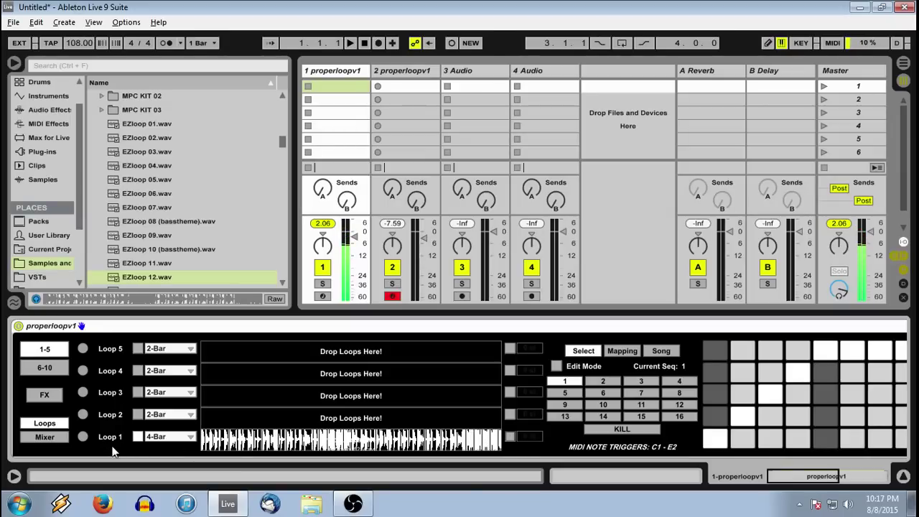
In the device's mixer view, set Loop 1's FX preview routing from OFF to FX 1
left_click(45, 437)
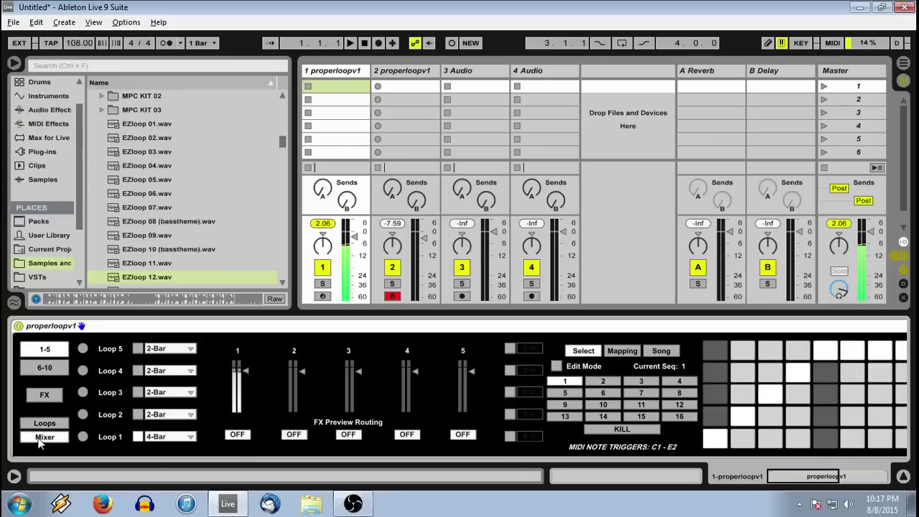
left_click(238, 434)
Open the effects window and step through presets FX2, FX3 and FX4 back to FX1
left_click(44, 394)
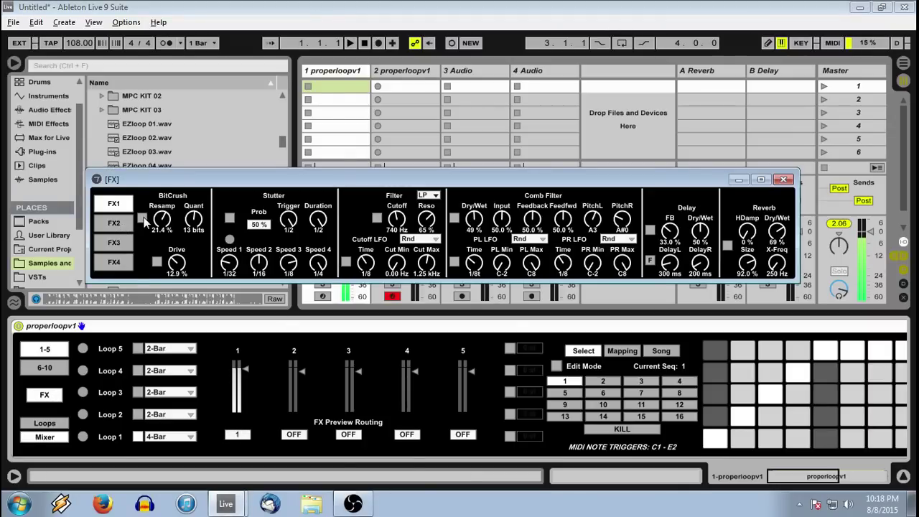
left_click(118, 223)
left_click(115, 243)
left_click(119, 264)
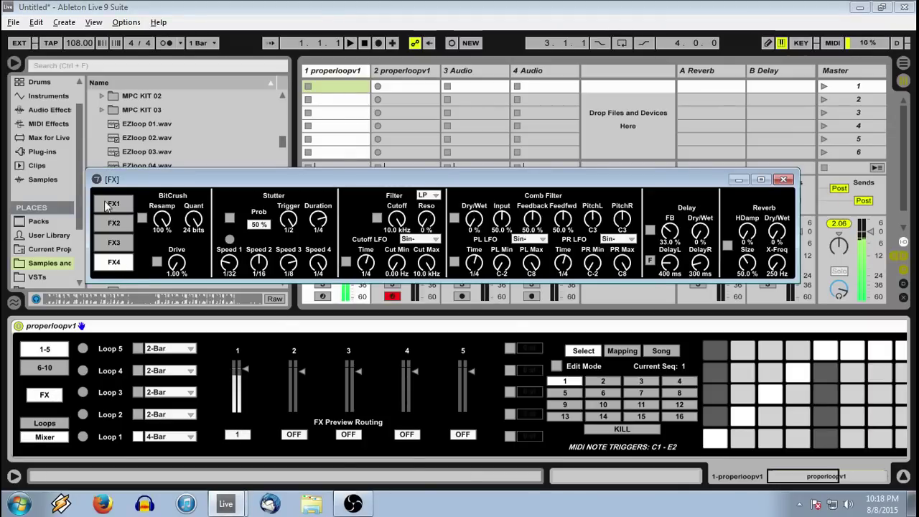
left_click(112, 207)
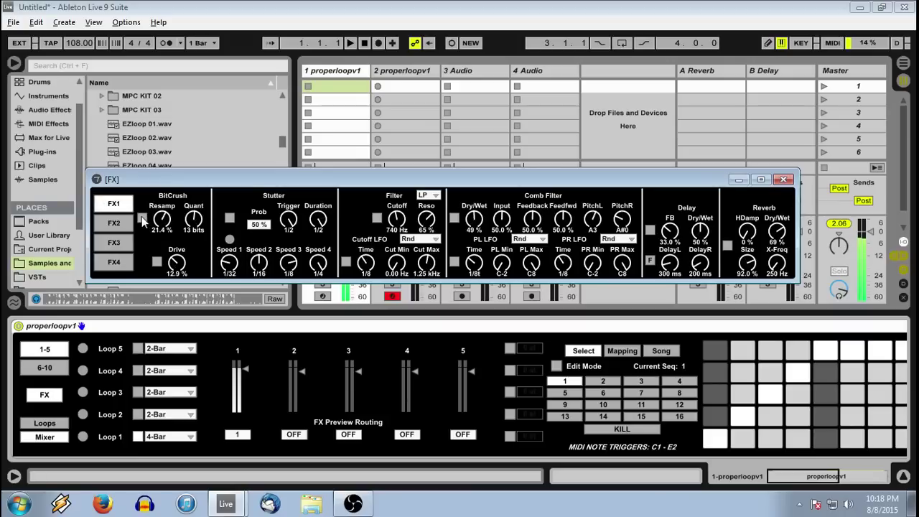
Set BitCrush Resamp to 14.9 % and Drive to 41.3 %, and switch on Stutter
left_click(143, 219)
left_click_drag(162, 220, 165, 227)
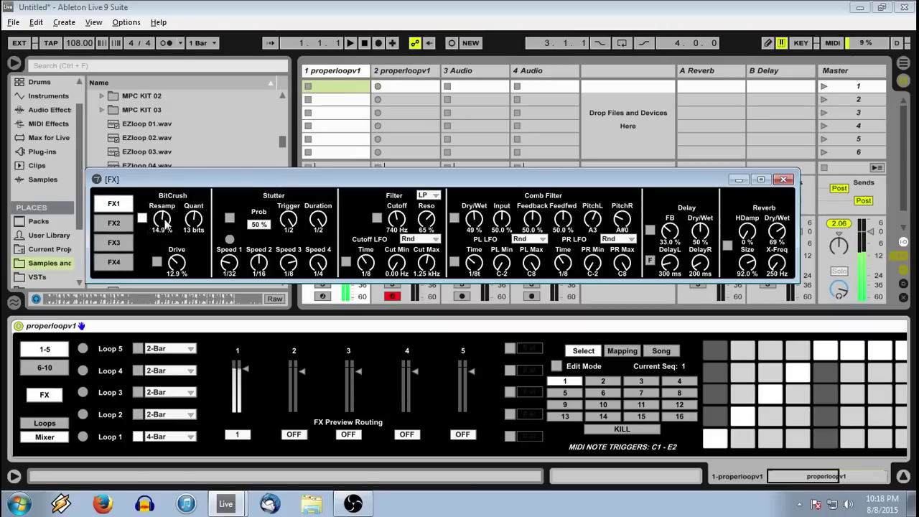
left_click(157, 262)
left_click_drag(177, 263, 176, 257)
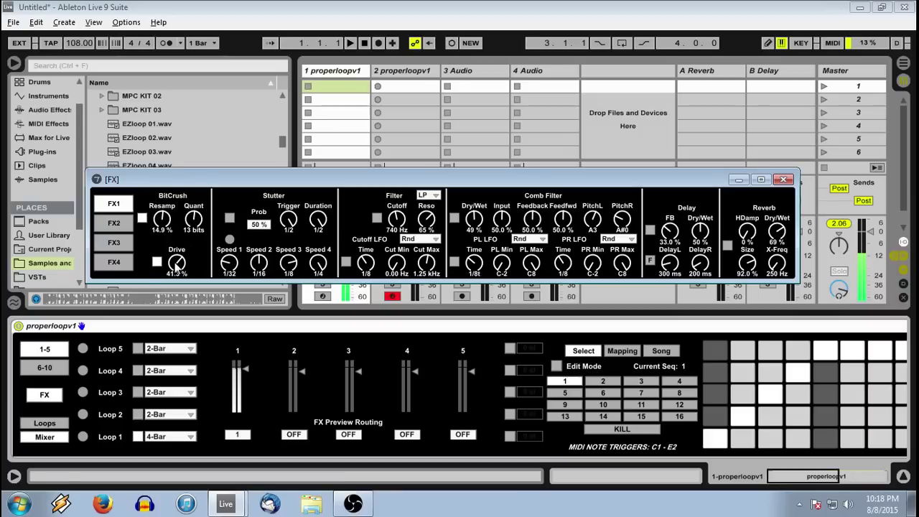
left_click(157, 263)
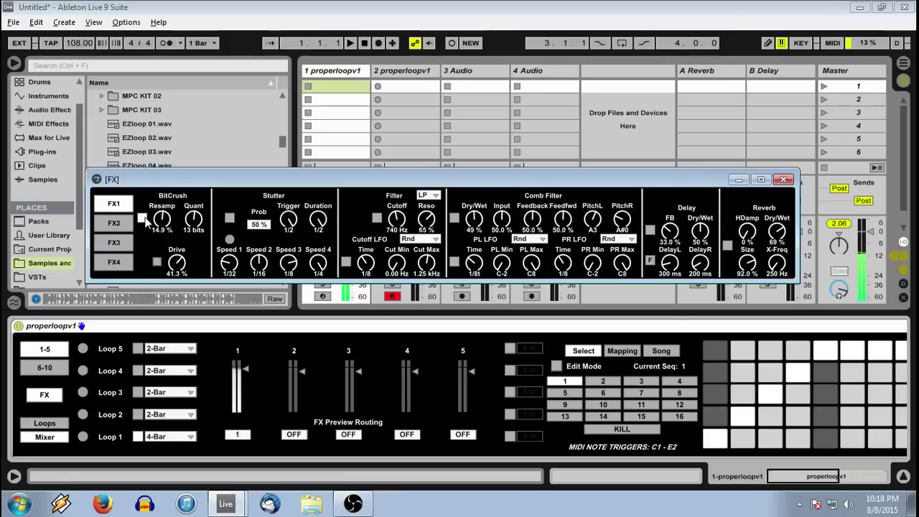
left_click(229, 218)
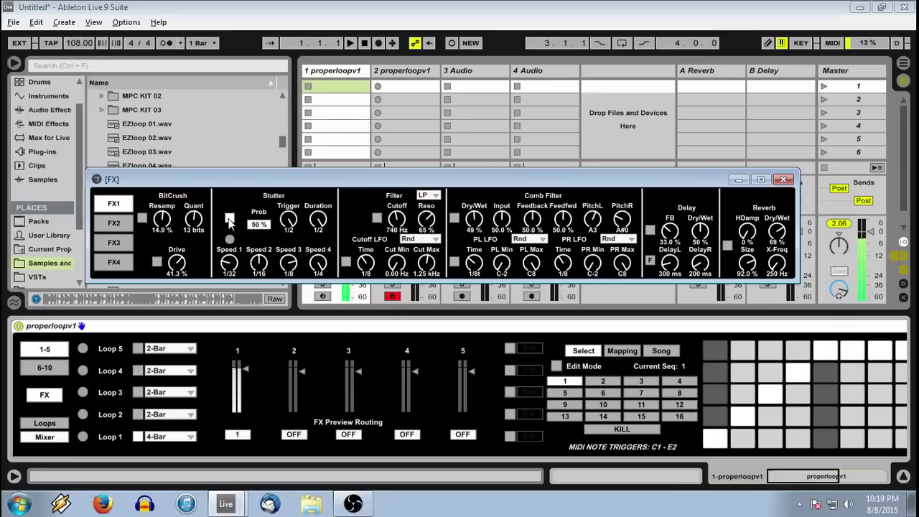
Switch on the LP Filter and try its cutoff LFO, leaving Cutoff at 855 Hz
left_click(377, 218)
left_click(432, 195)
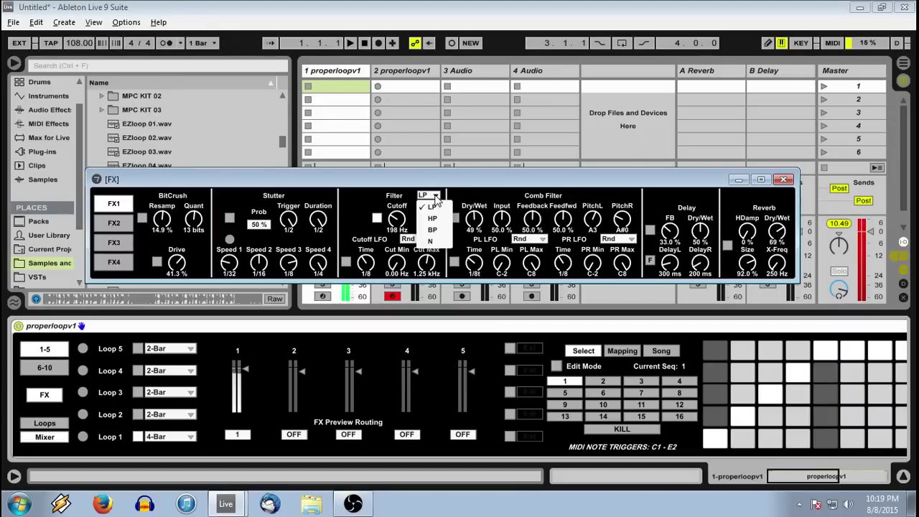
left_click(368, 208)
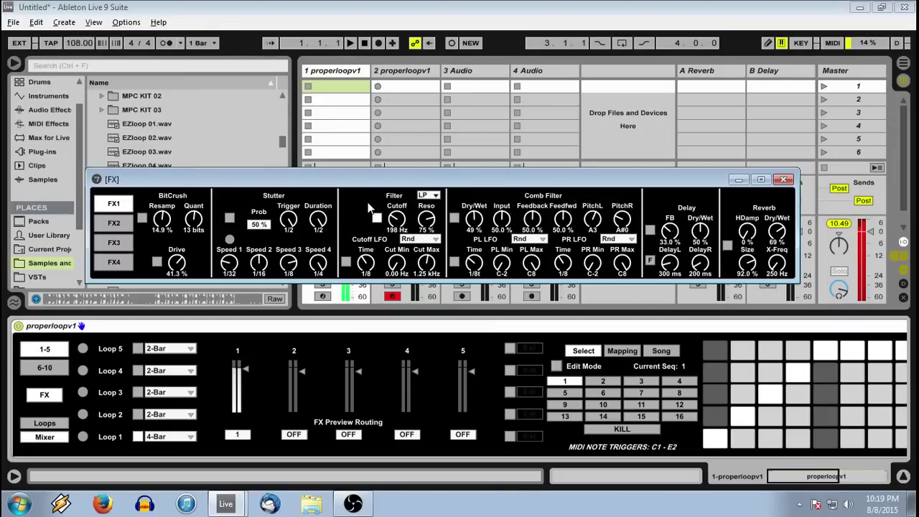
left_click(347, 263)
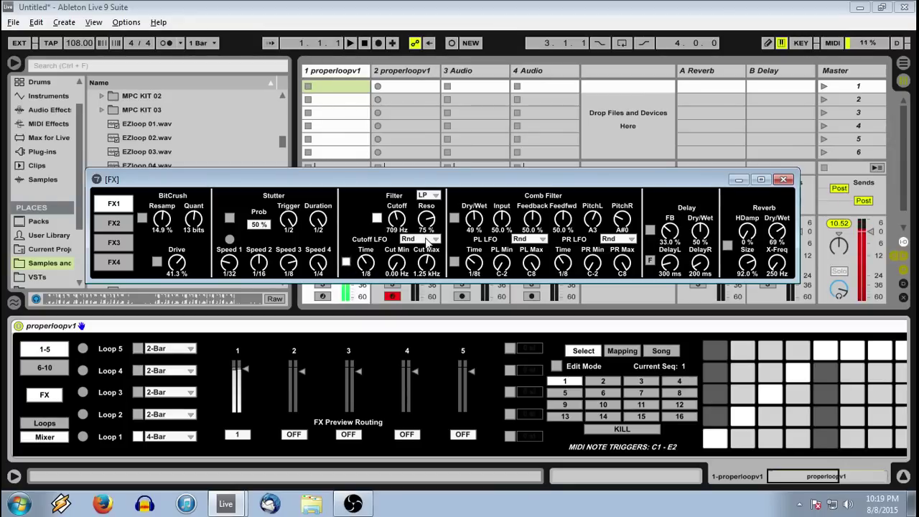
left_click(346, 263)
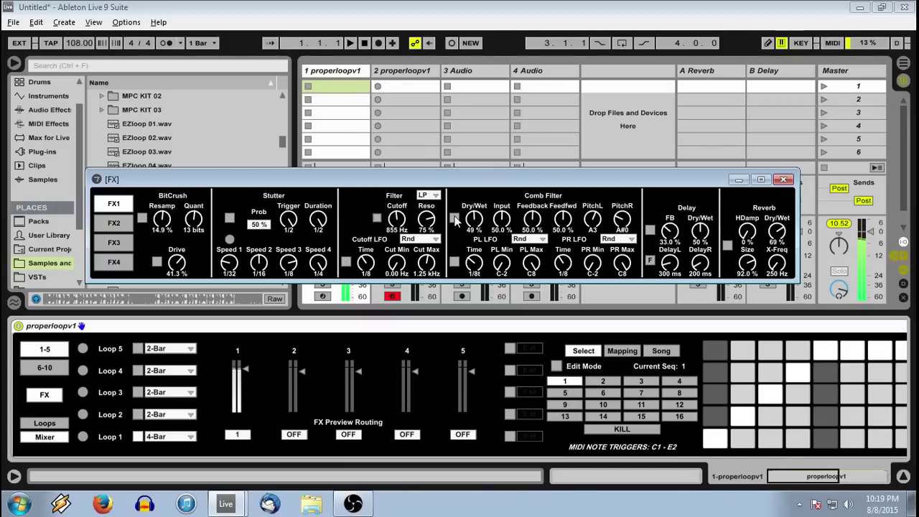
Switch on the Comb Filter and toggle its pitch LFO, keeping pitches A-1/G-2
left_click(454, 218)
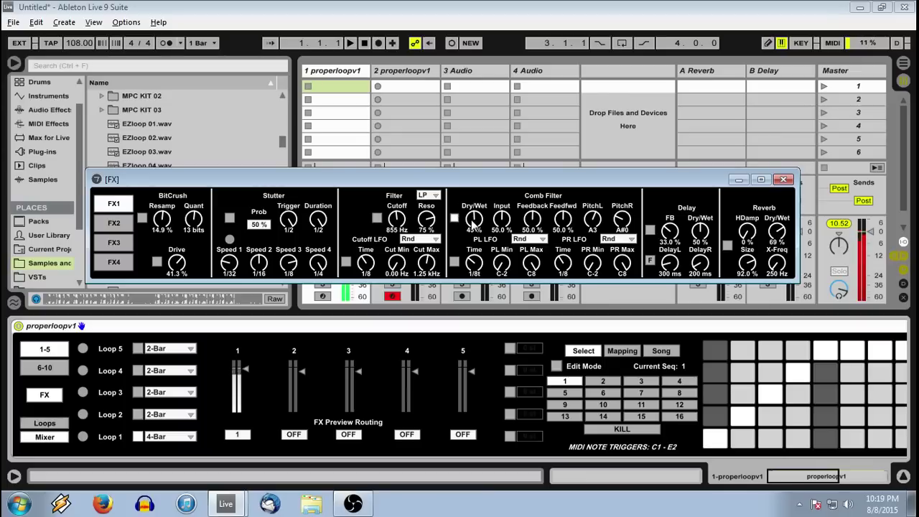
left_click(454, 262)
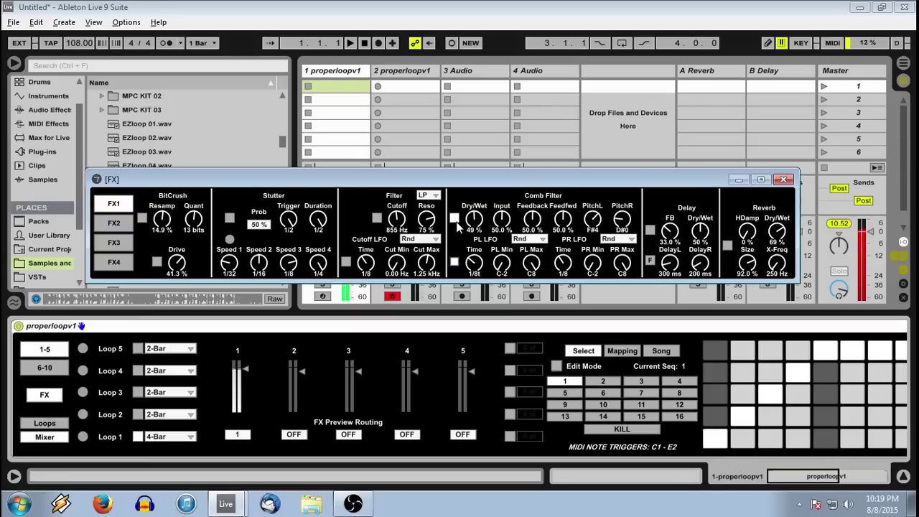
left_click(454, 264)
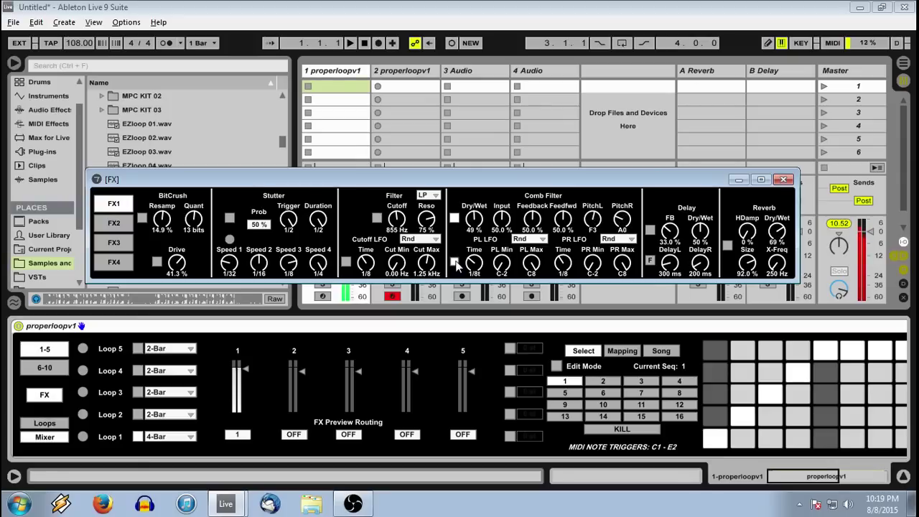
Turn off the Comb Filter, enable Delay with longer matched times, and sync them to tempo
left_click(455, 218)
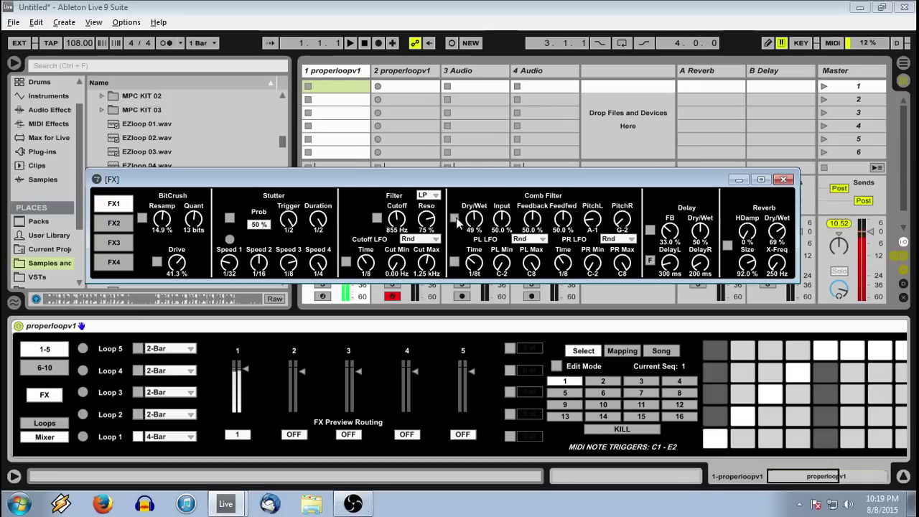
left_click(650, 230)
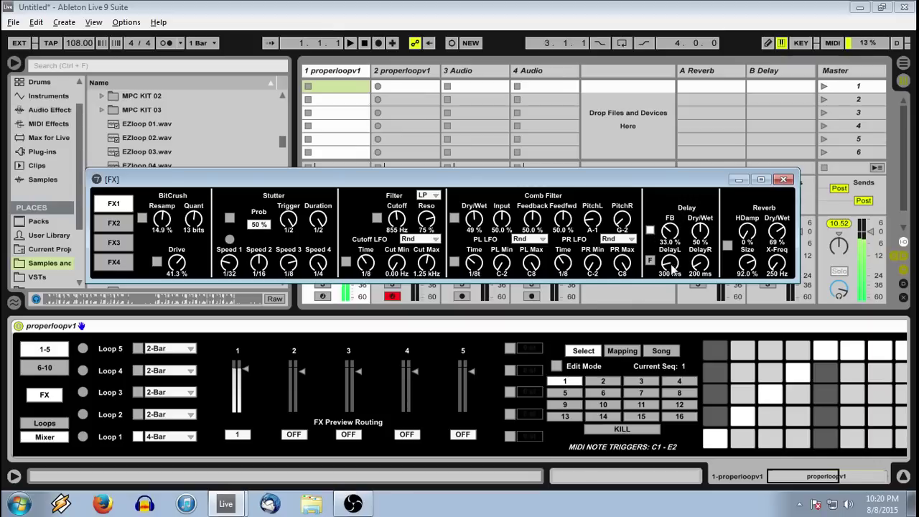
left_click_drag(669, 264, 701, 248)
left_click(648, 259)
left_click(650, 261)
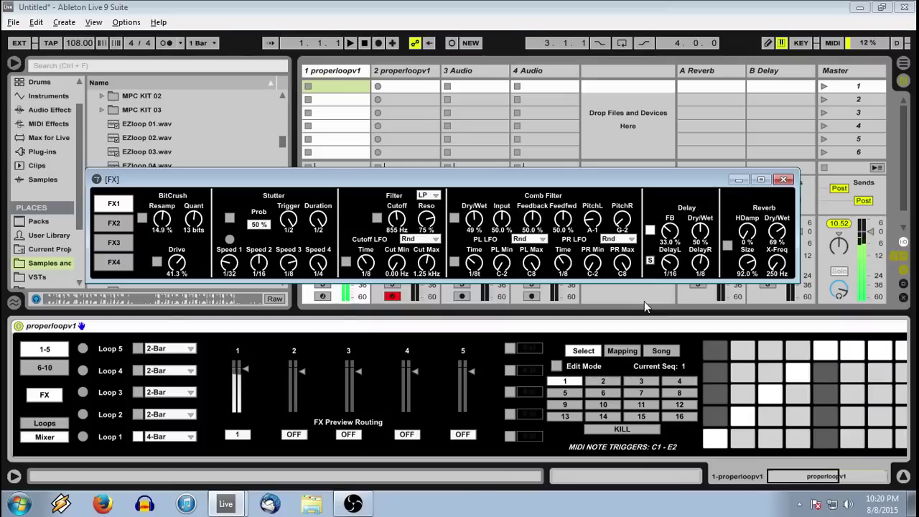
left_click(649, 261)
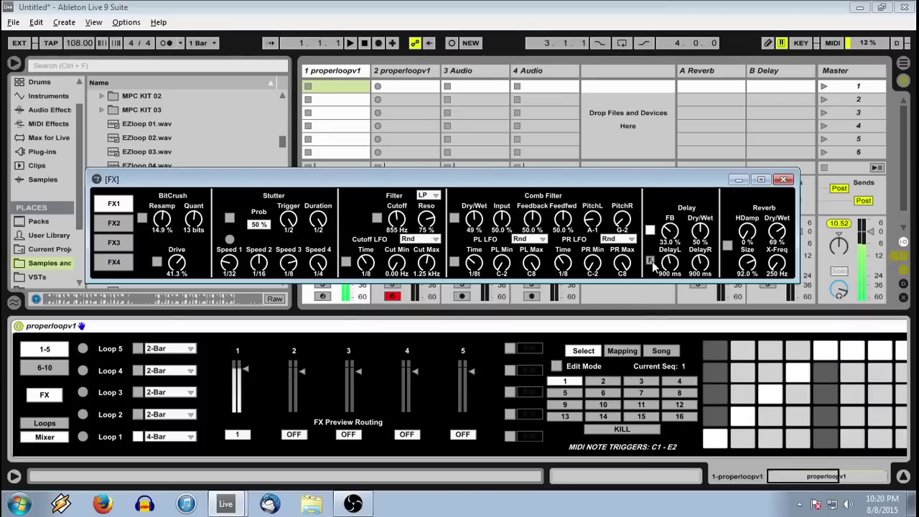
left_click(649, 261)
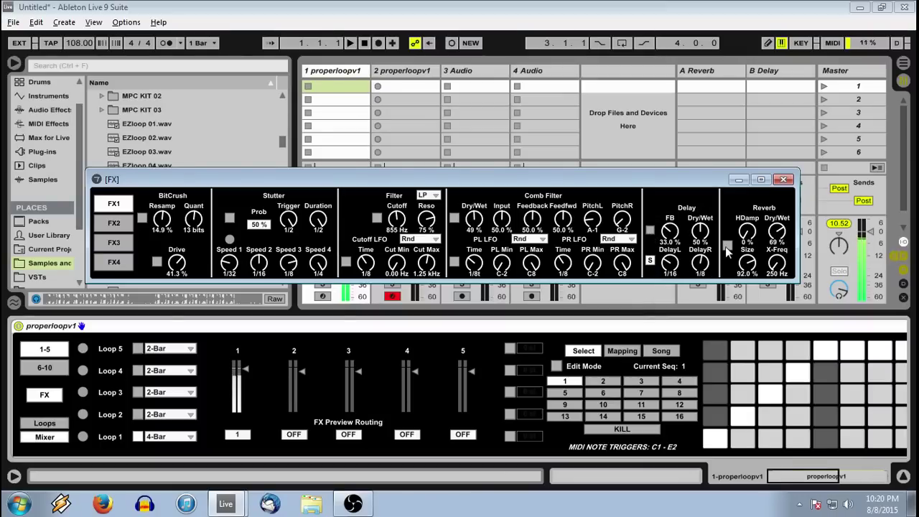
Raise Reverb Dry/Wet to 75 %, route FX preview 1 to FX 4, and close the effects window
left_click_drag(776, 231, 776, 225)
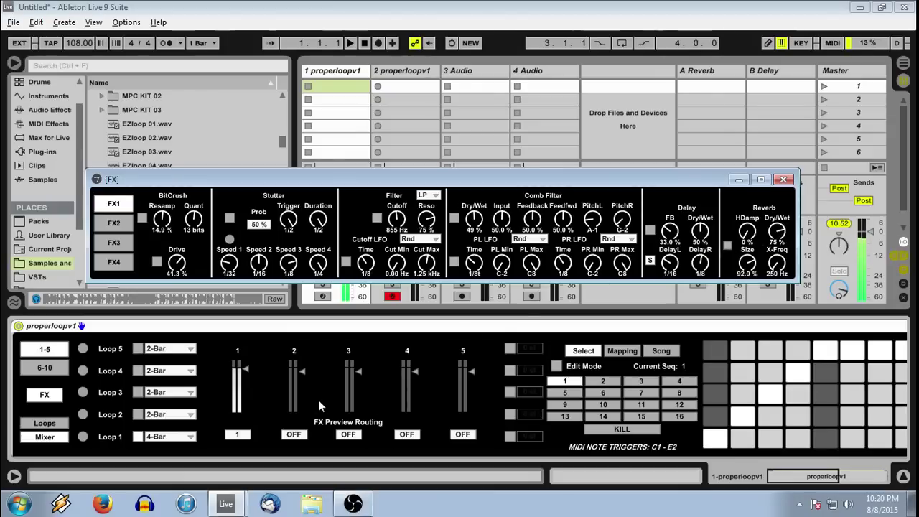
left_click_drag(243, 436, 242, 409)
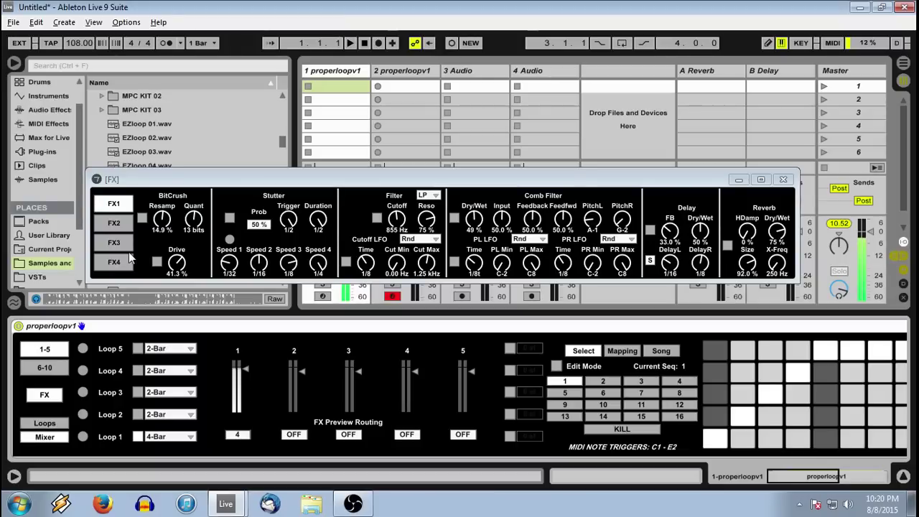
left_click(782, 179)
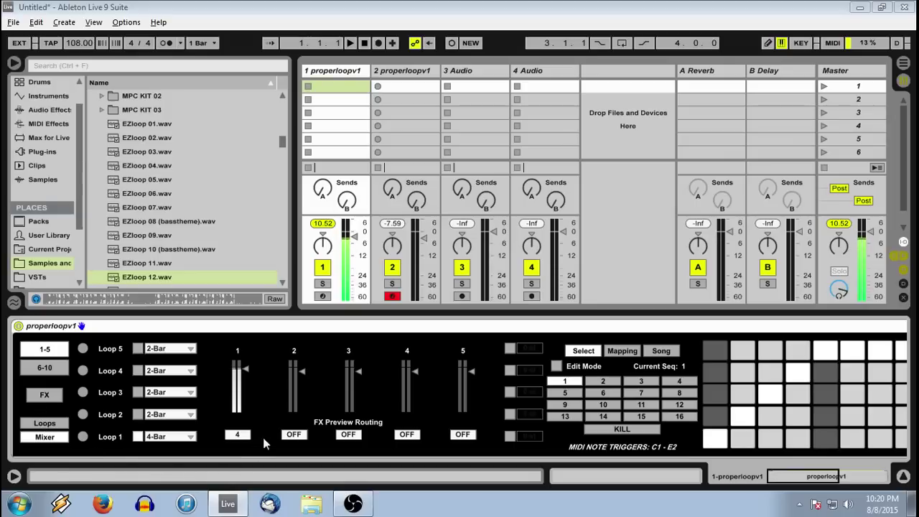
Switch Loop 1 off, flip between the loop 6–10 and 1–5 pages, and scroll the device chain
left_click(137, 438)
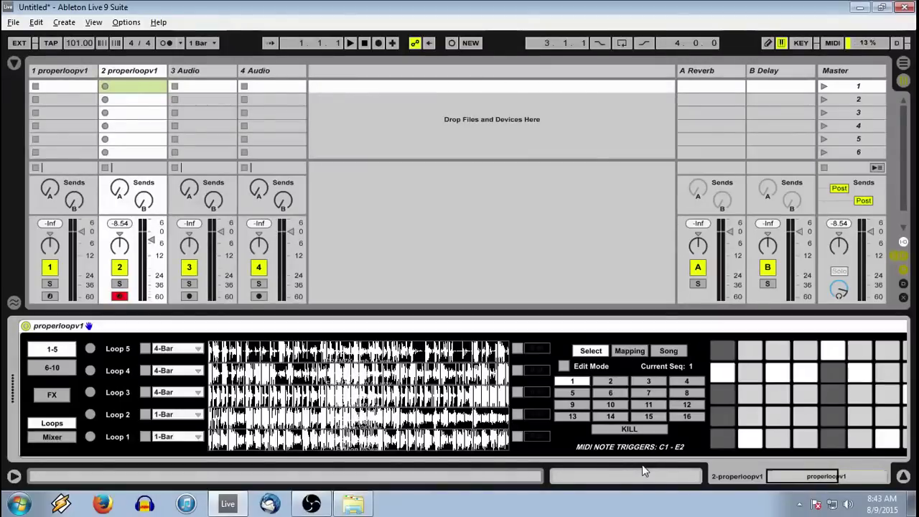
left_click(51, 369)
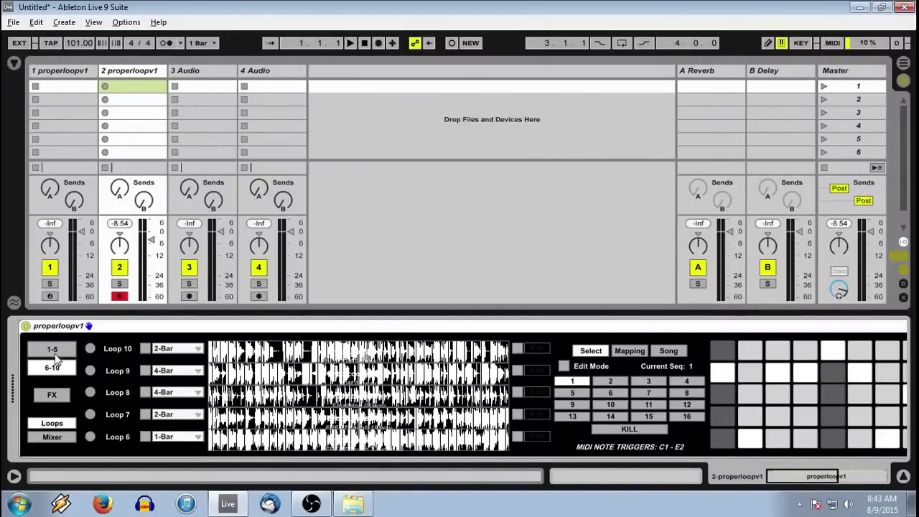
left_click(57, 350)
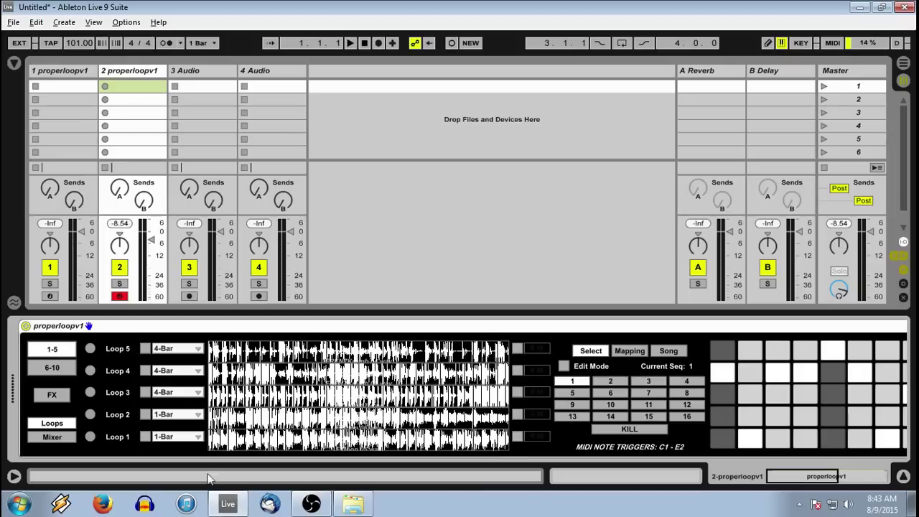
left_click_drag(780, 477, 808, 478)
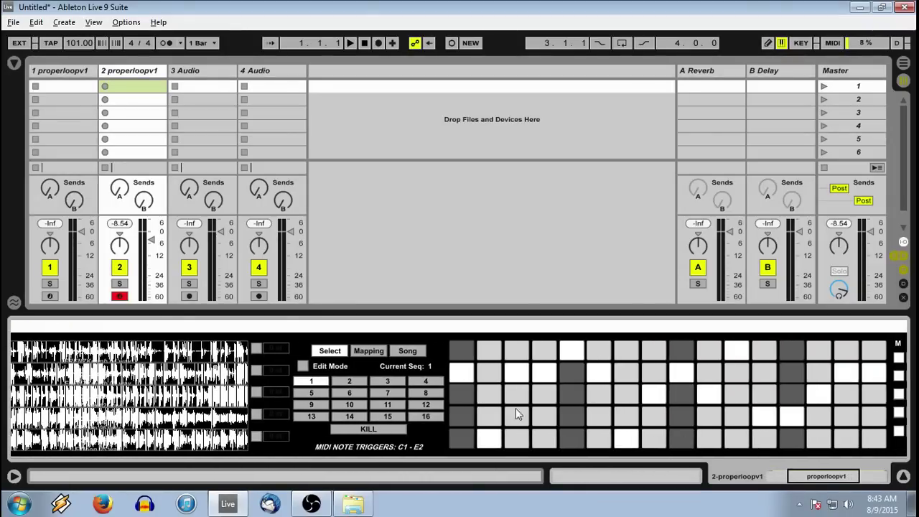
Try sequences 2, 7 and 1, start playback, then select sequence 12
left_click(350, 380)
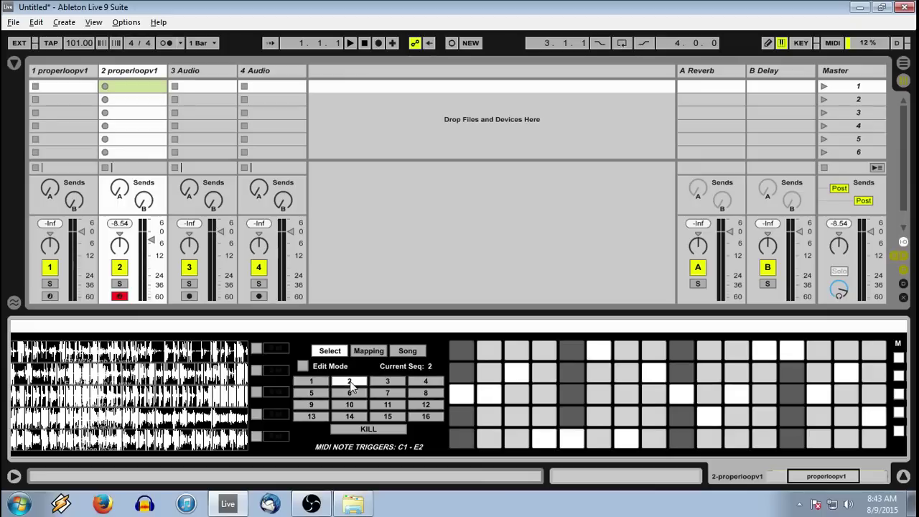
left_click(388, 394)
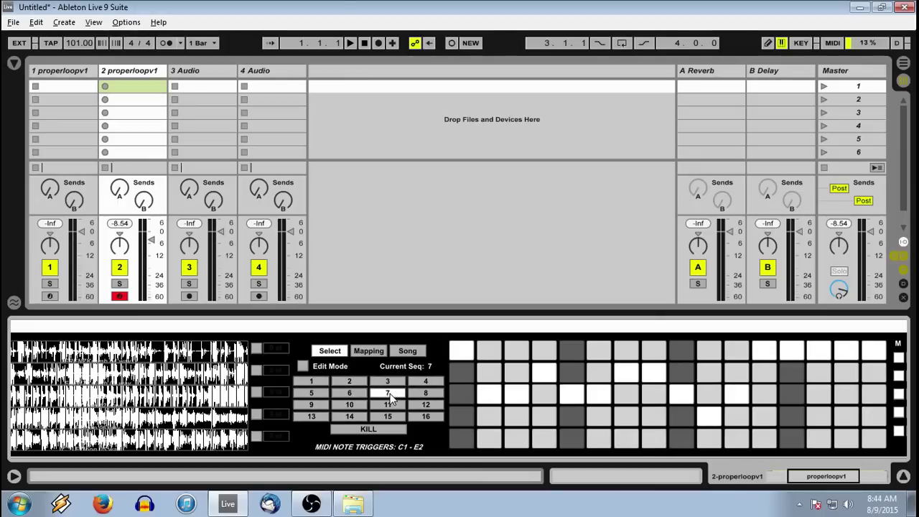
left_click(320, 386)
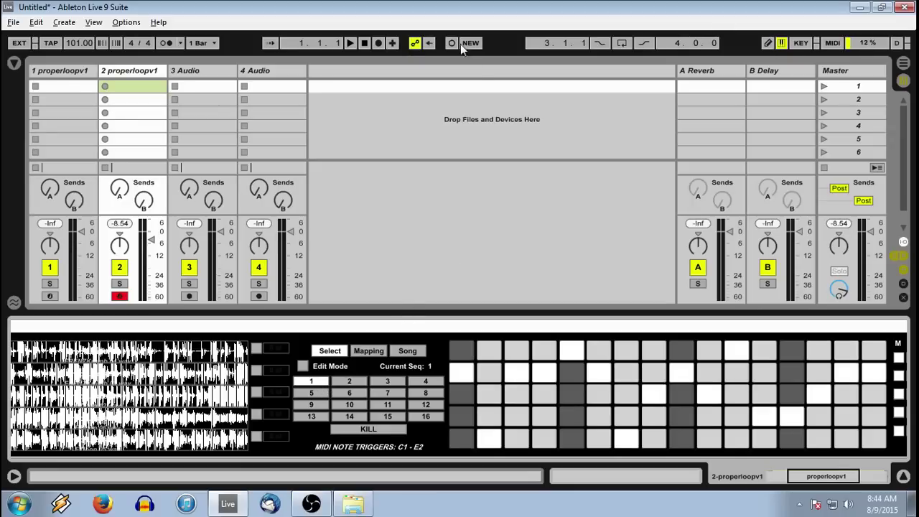
left_click(351, 43)
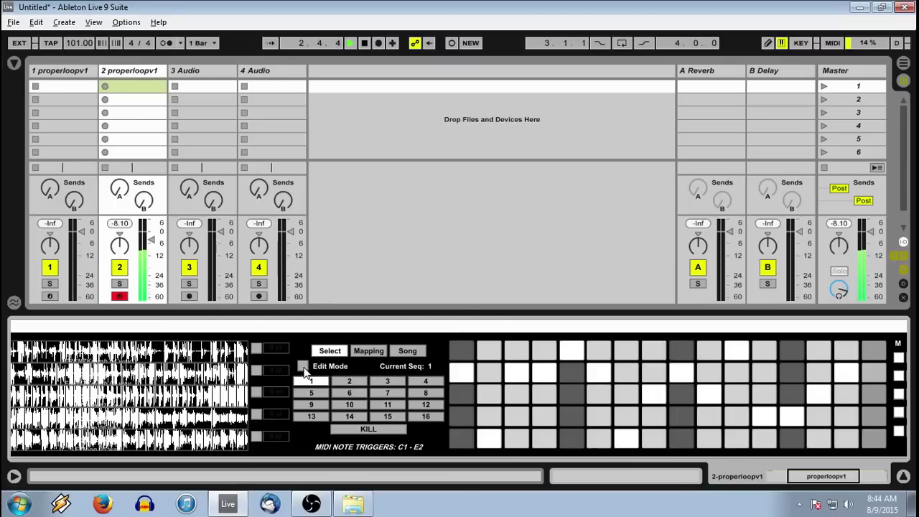
left_click(425, 404)
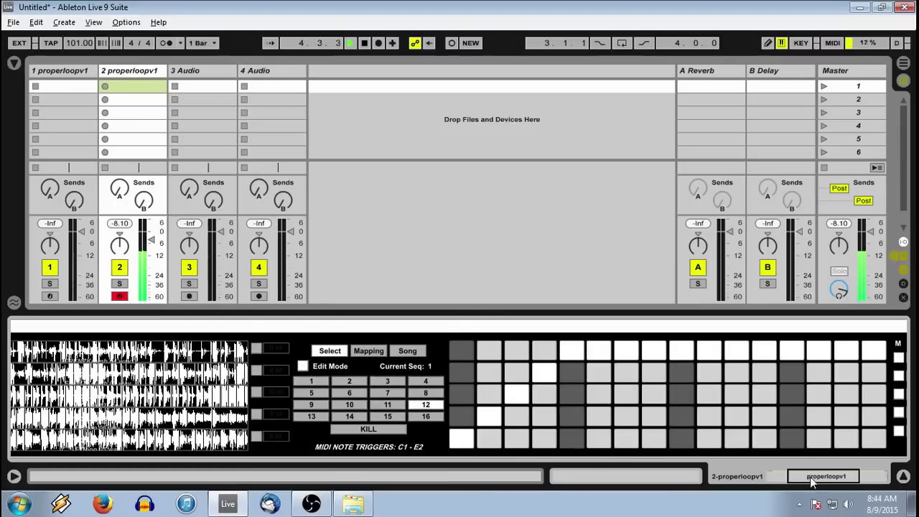
Randomize the step pattern, select sequence 1, then hit KILL so Current Seq reads K
left_click_drag(806, 485, 825, 481)
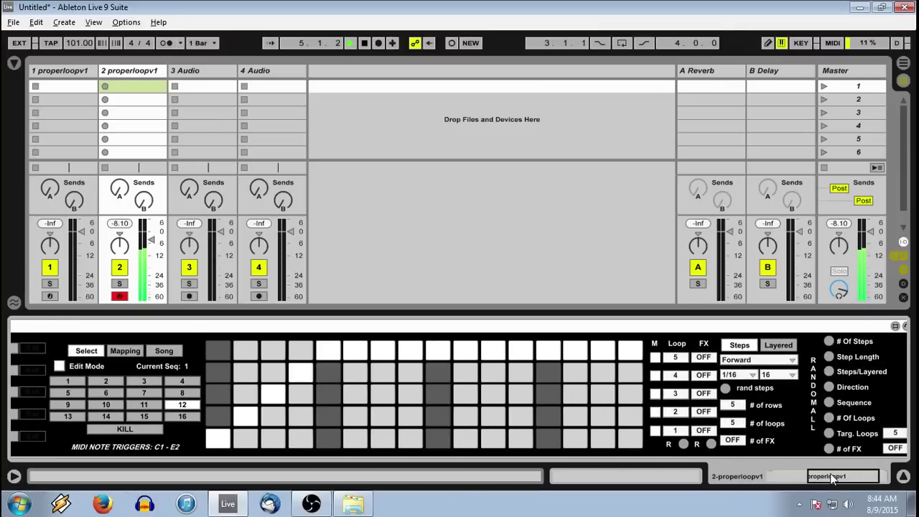
left_click(726, 388)
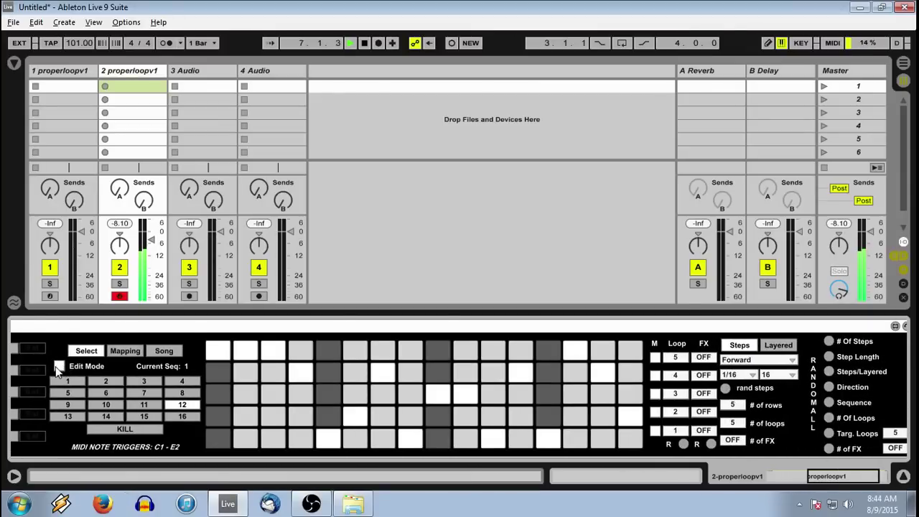
left_click(68, 382)
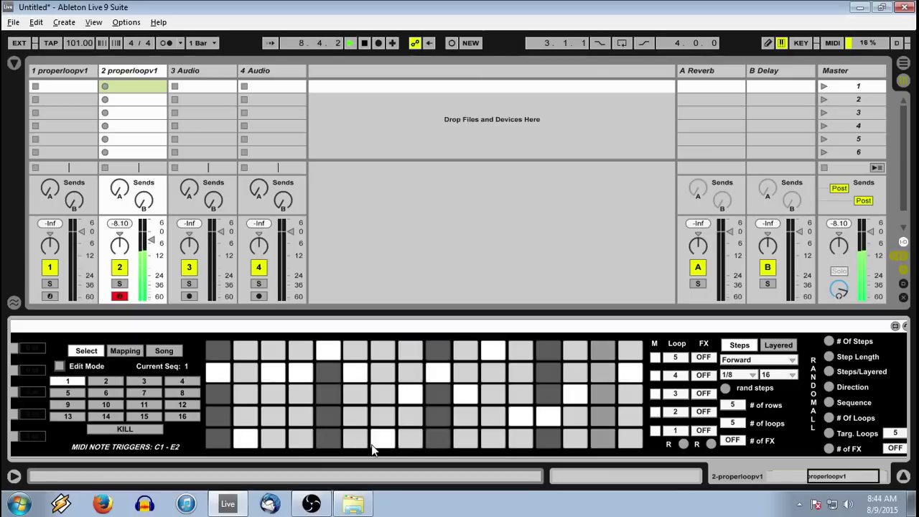
left_click(126, 429)
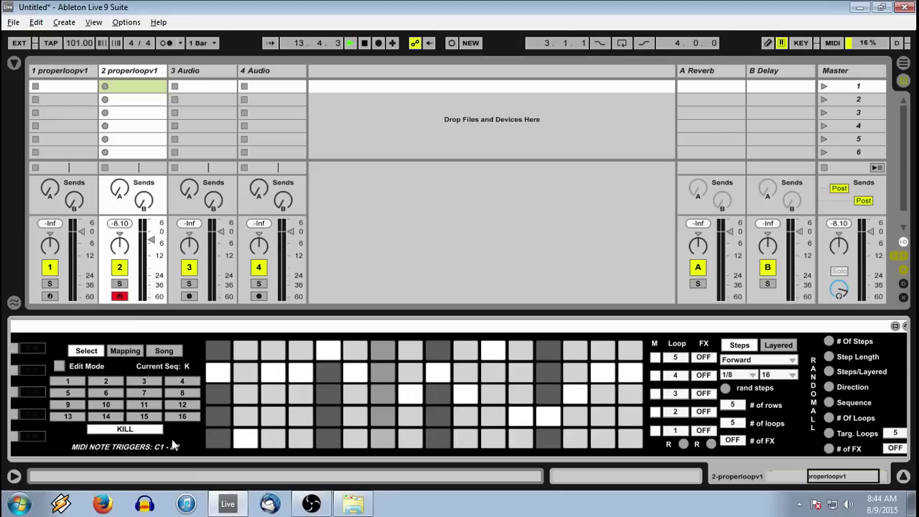
Create and delete an empty MIDI clip on track 2, then show its sequencer device
double_click(133, 86)
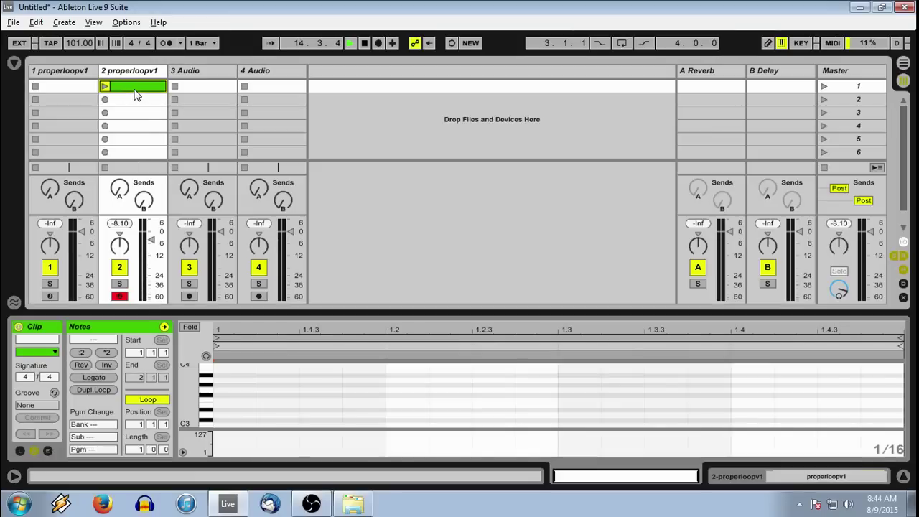
scroll(257, 384, "down", 4)
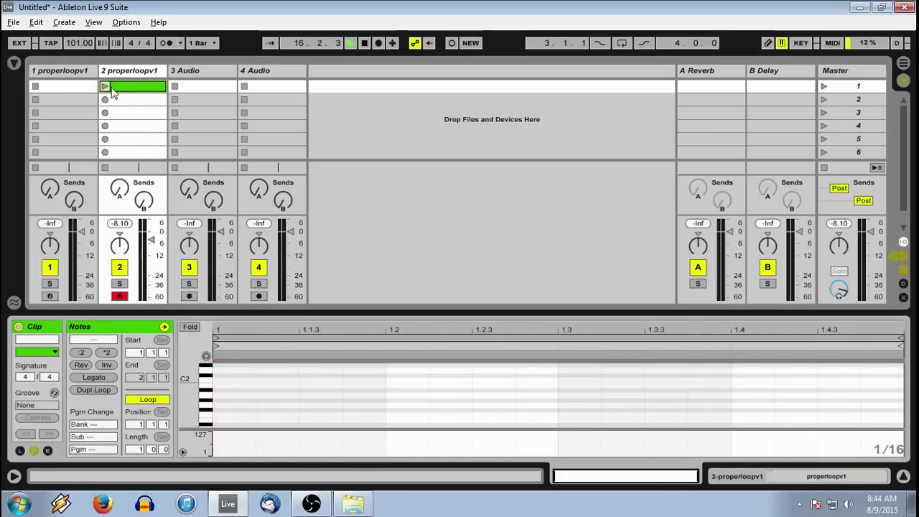
key("Delete")
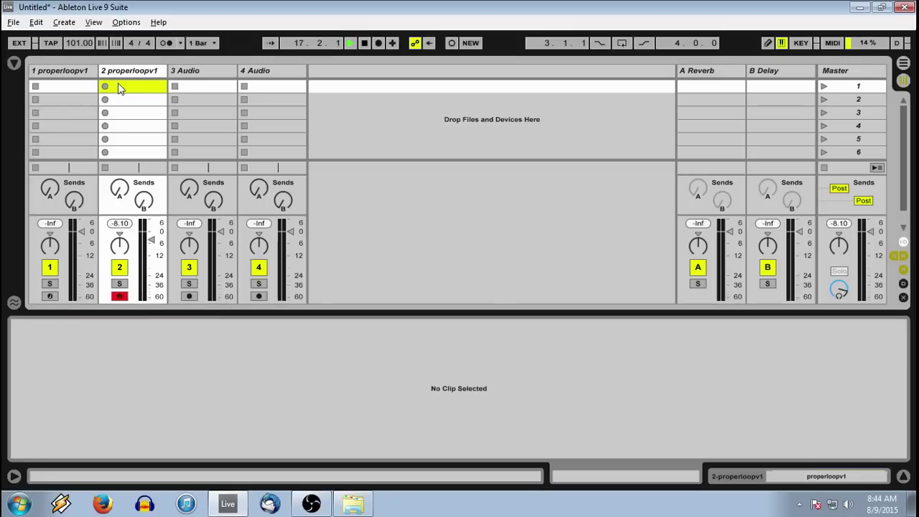
left_click(137, 71)
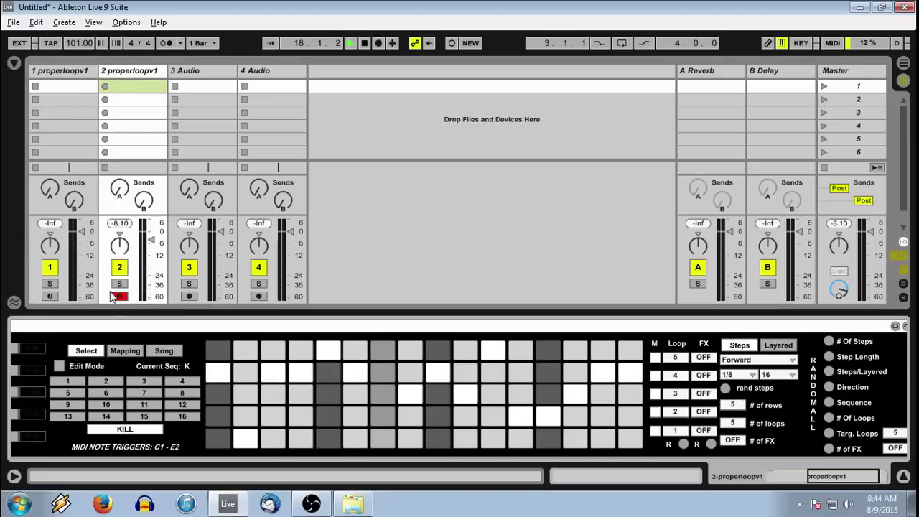
View the sequencer's Mapping page, toggle MIDI Map Mode on and off, then choose Song
left_click(126, 350)
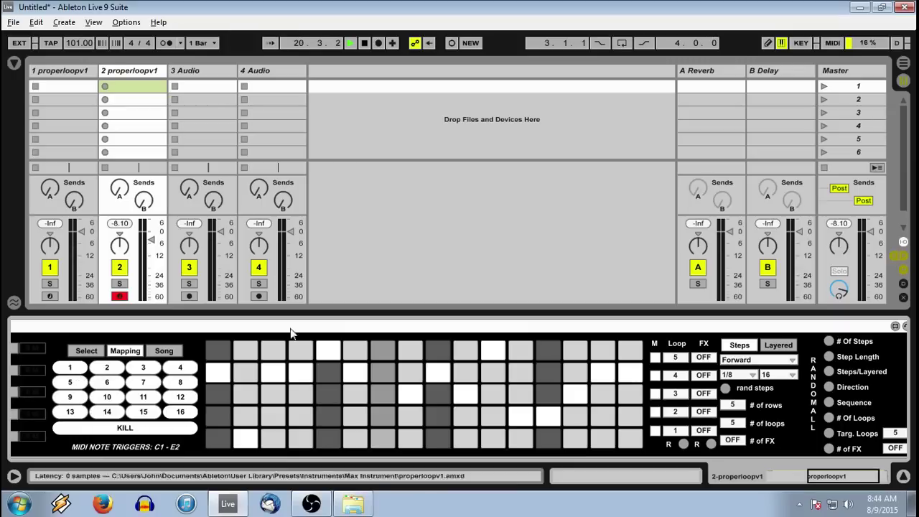
left_click(831, 42)
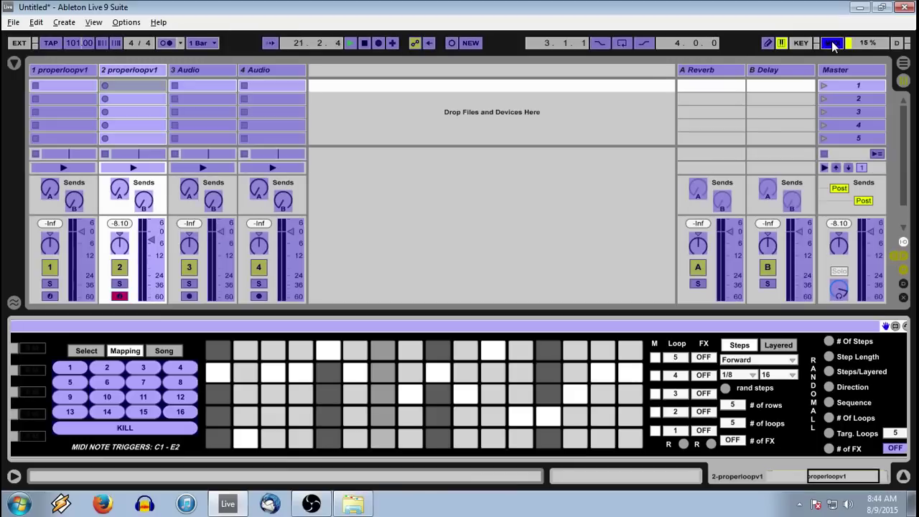
left_click(831, 42)
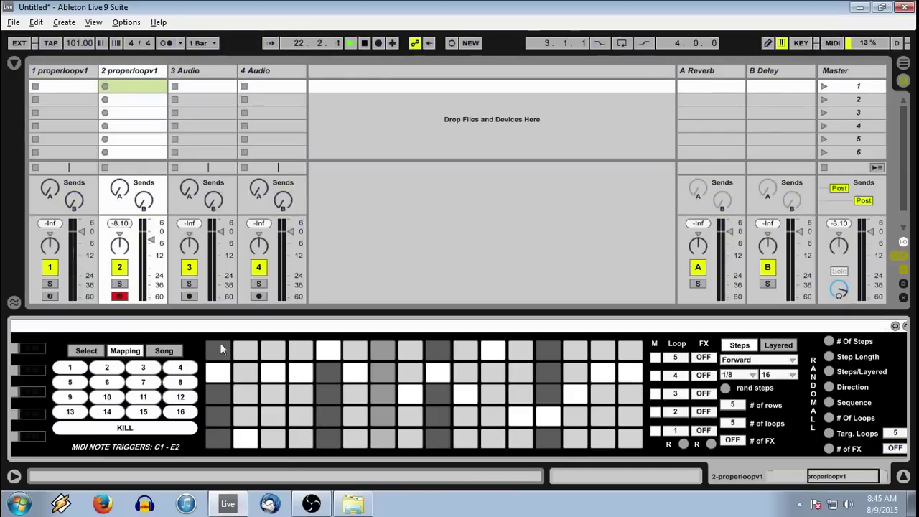
left_click(164, 350)
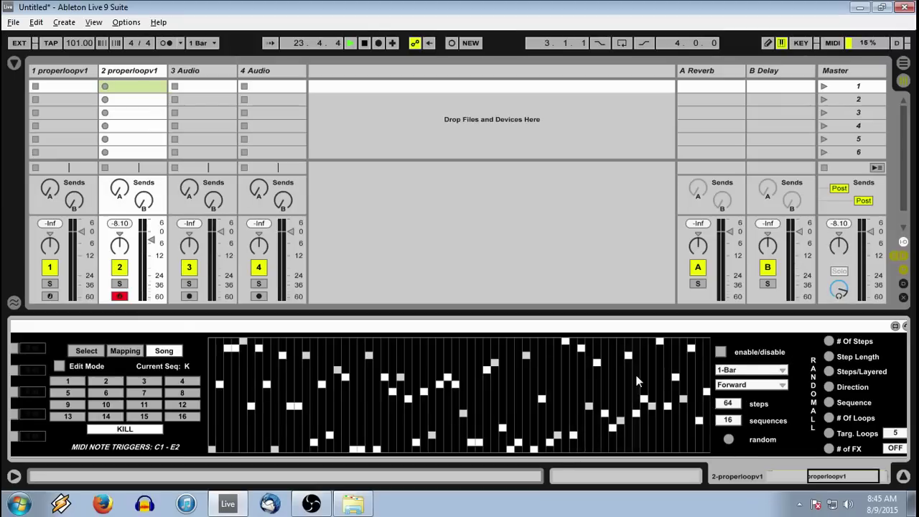
Toggle song mode on and off, keeping 1-Bar step length and Forward direction
left_click(721, 353)
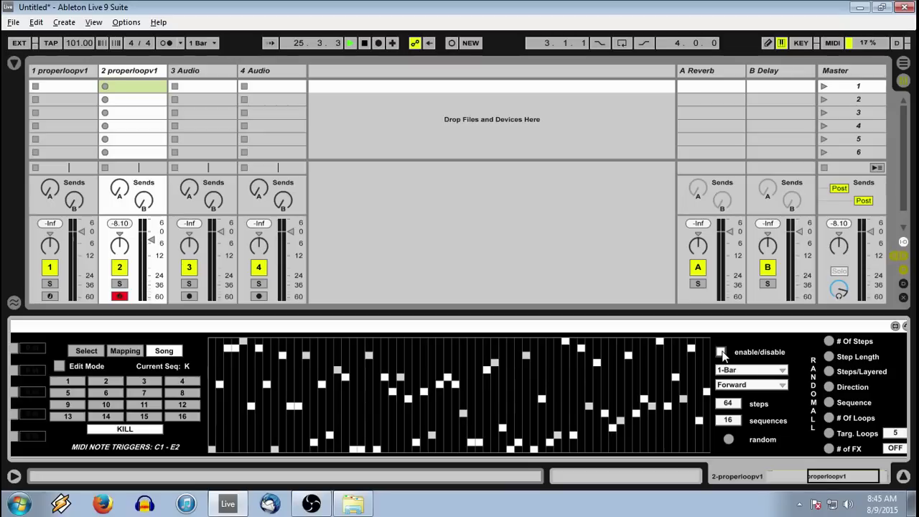
left_click(721, 352)
left_click(750, 374)
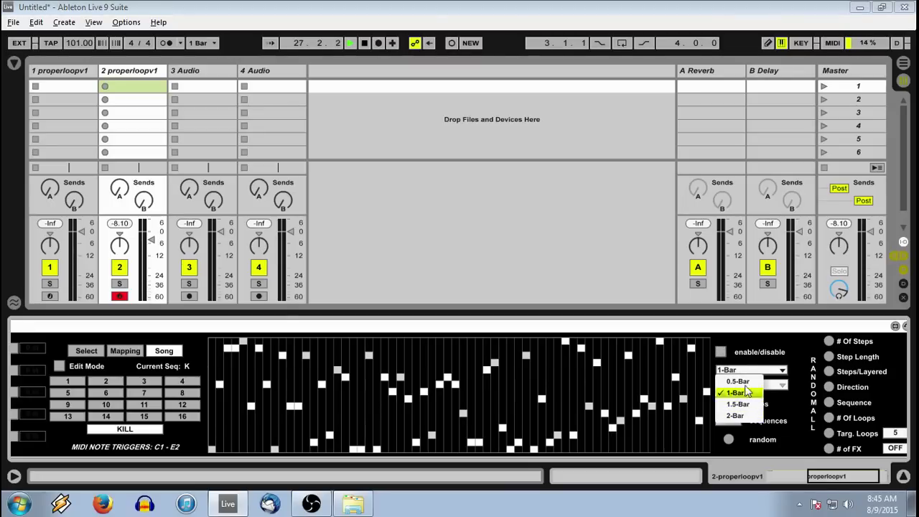
left_click(747, 369)
left_click(748, 387)
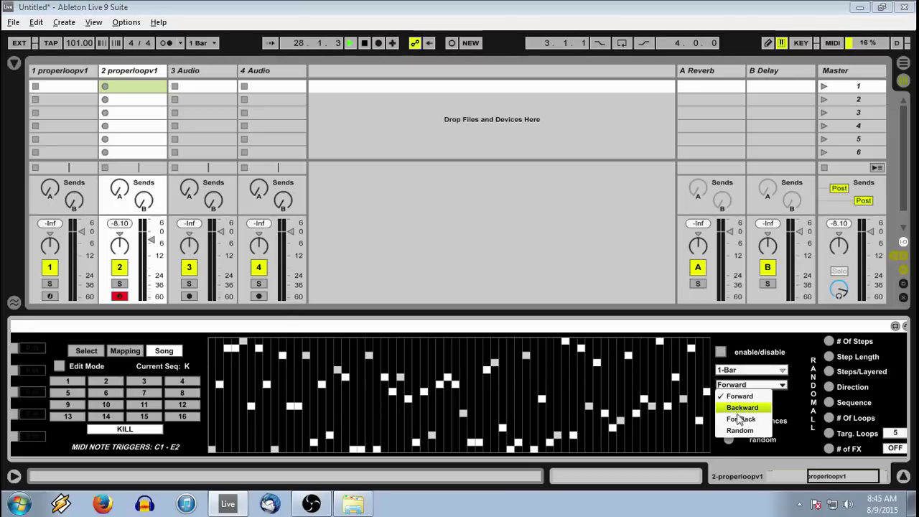
left_click(800, 397)
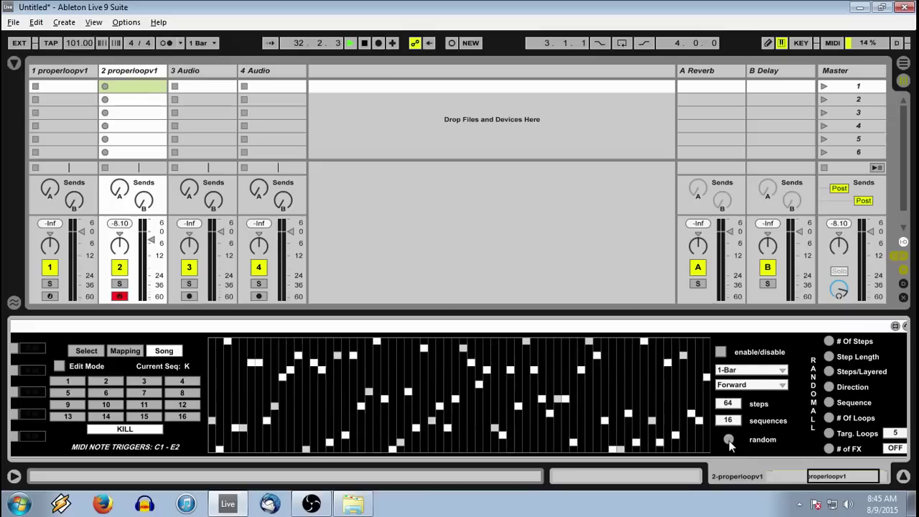
left_click_drag(833, 480, 805, 490)
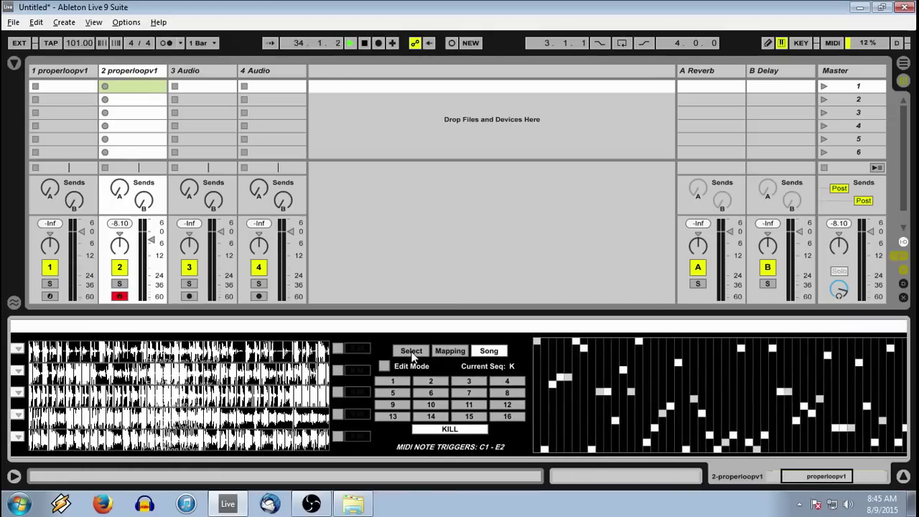
Return to the Select step grid, toggle a step, and reveal the Loop/FX columns and RANDOMALL panel
left_click(412, 352)
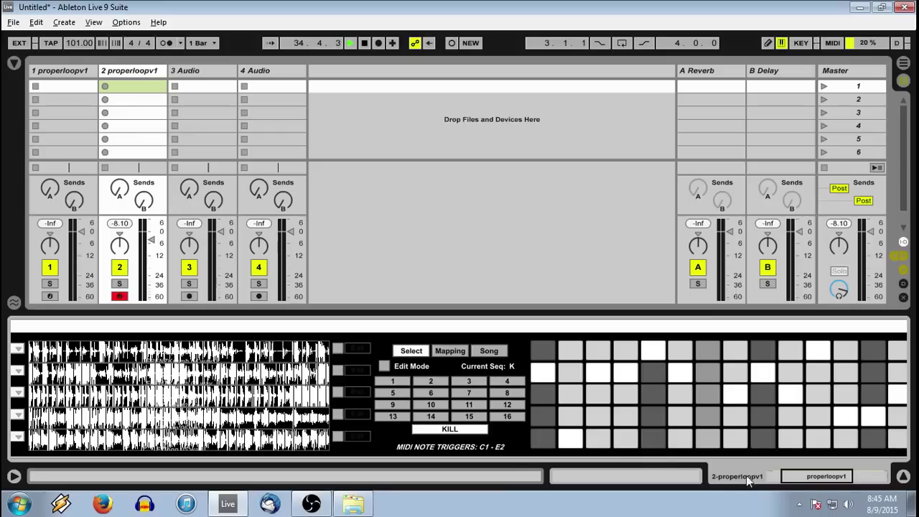
left_click_drag(791, 480, 815, 482)
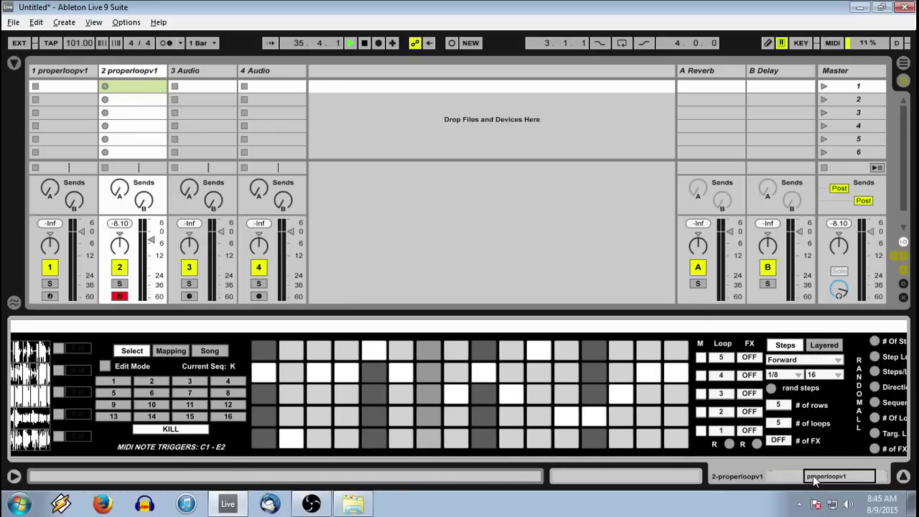
left_click(598, 352)
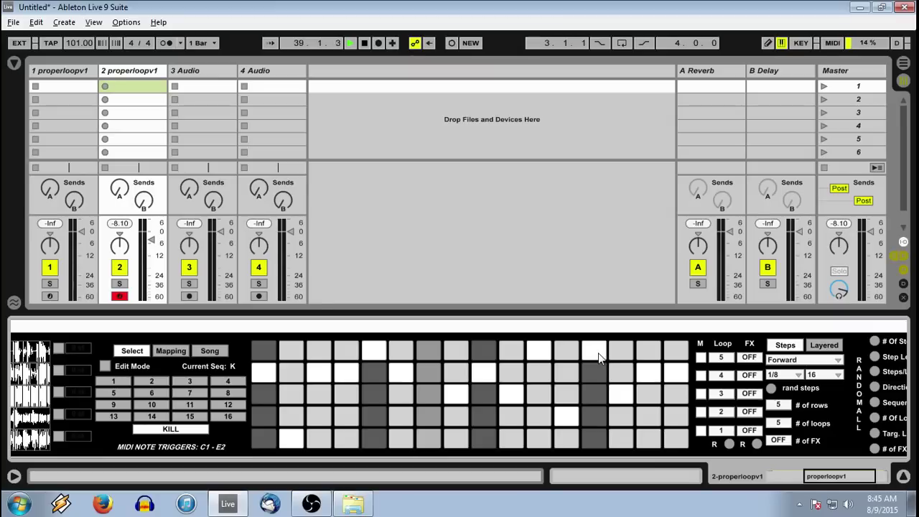
left_click_drag(817, 476, 823, 468)
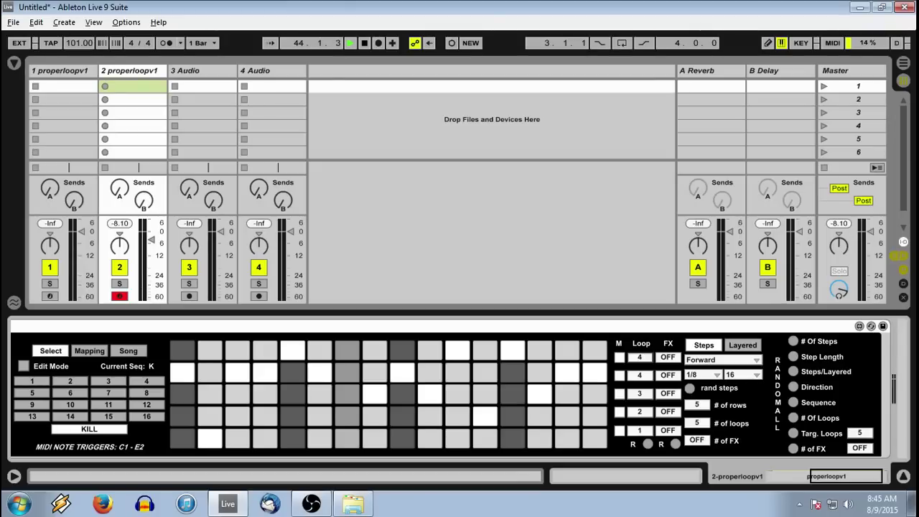
Route sequence 1's loops to effects 4, 2, 3 and 1, then restart playback to hear them
left_click(619, 357)
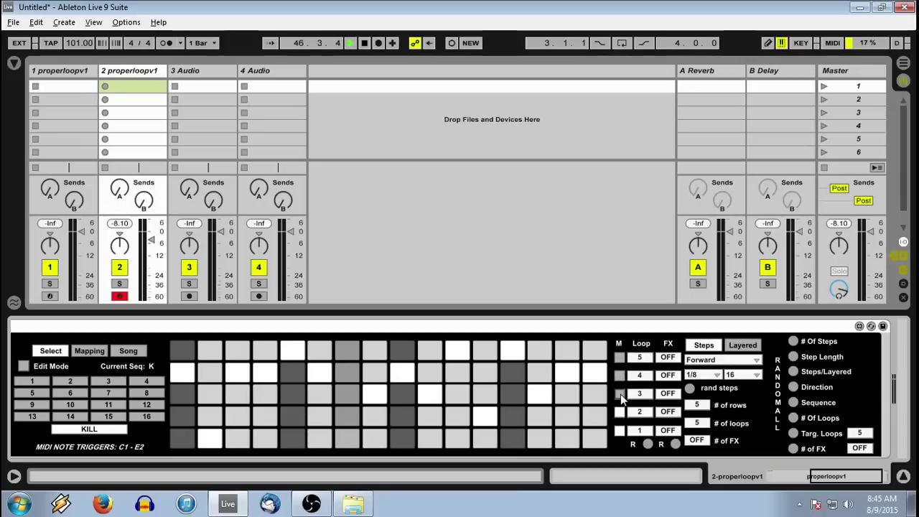
left_click(619, 357)
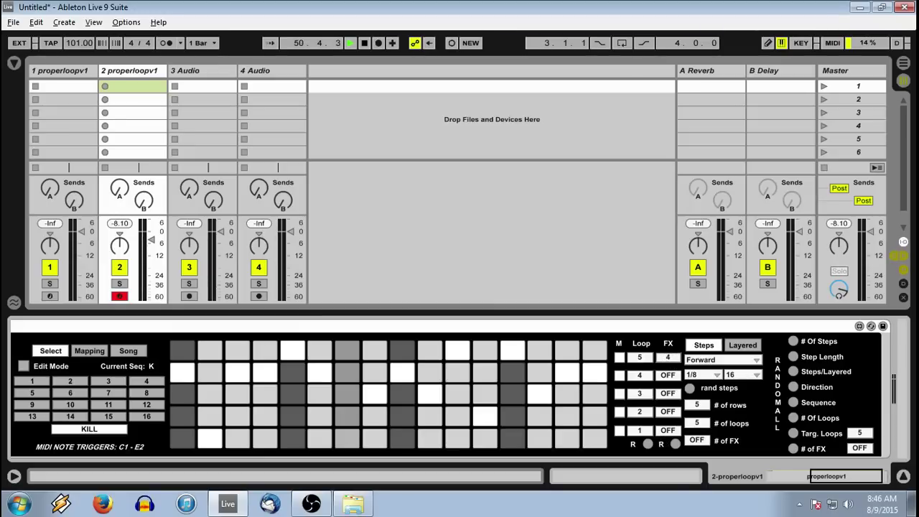
left_click_drag(667, 375, 668, 368)
left_click(668, 394)
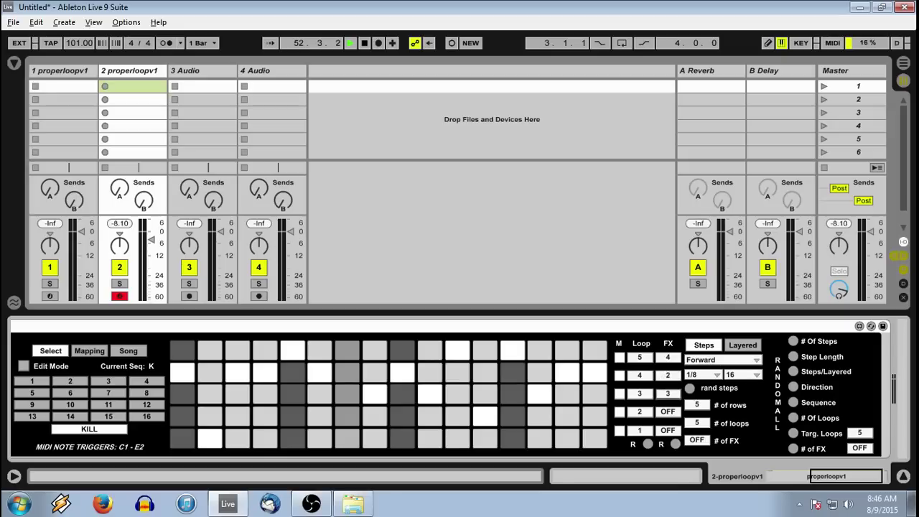
left_click_drag(668, 415, 667, 409)
left_click(363, 43)
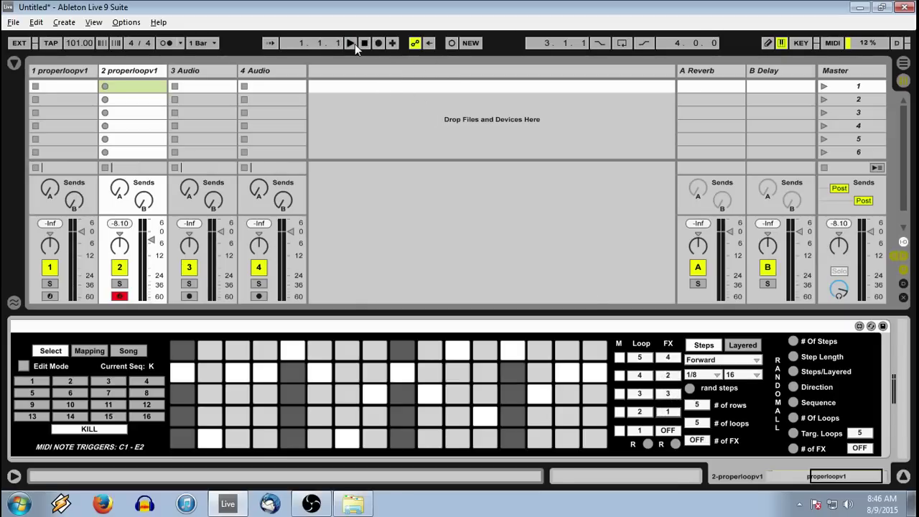
left_click(352, 43)
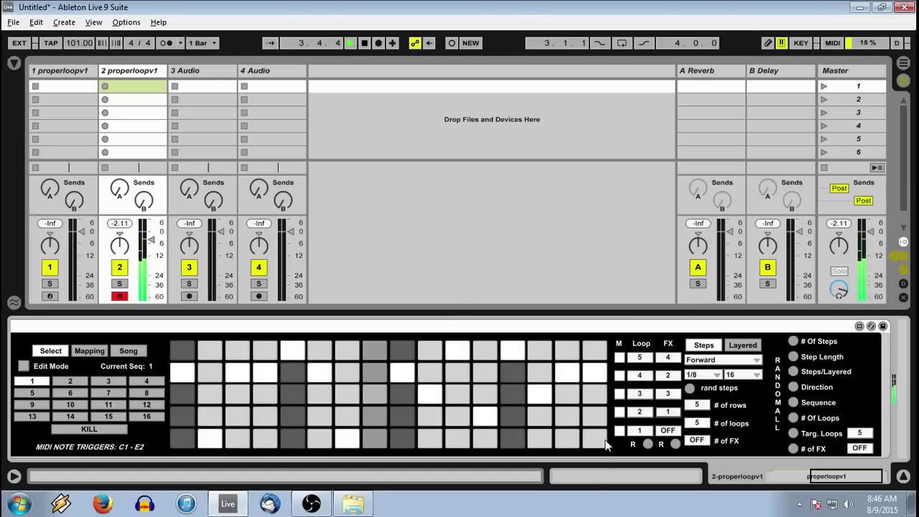
Back on sequence 1, enable a second-row step, set the top loop to 8, and kill the sequence
left_click(65, 379)
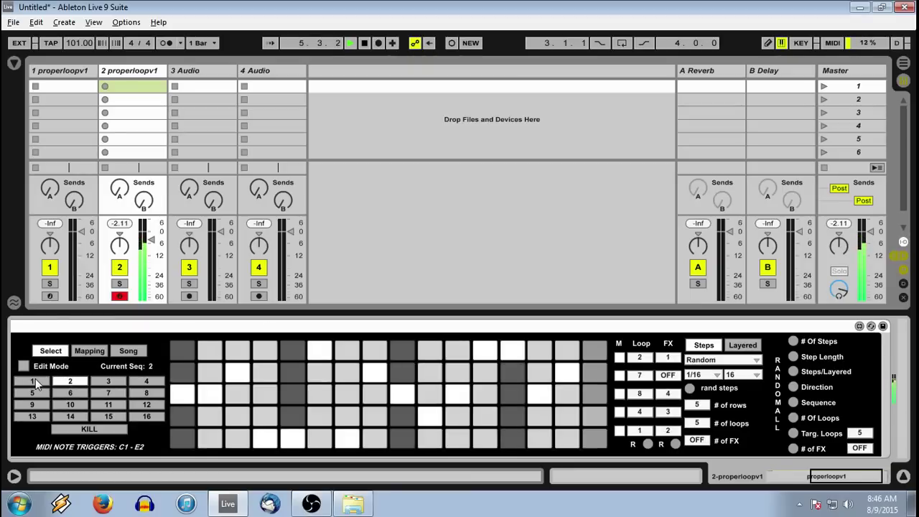
left_click(35, 379)
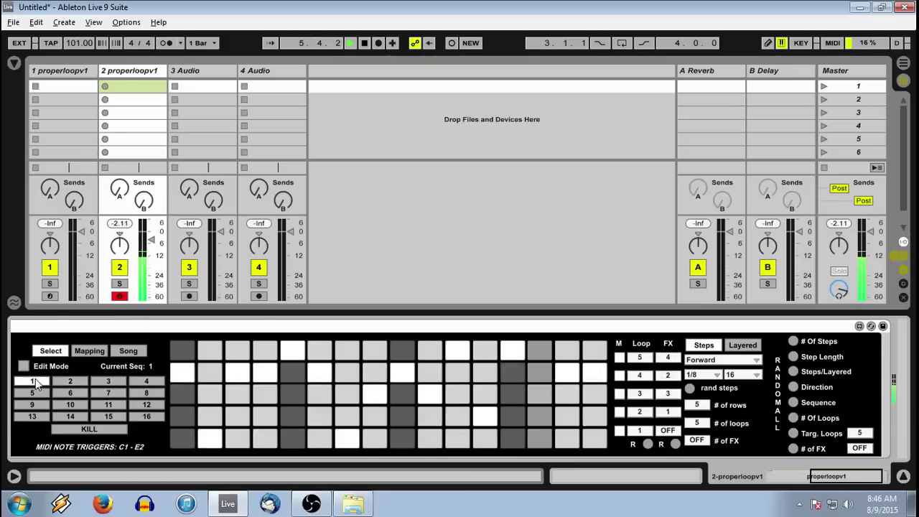
left_click(567, 373)
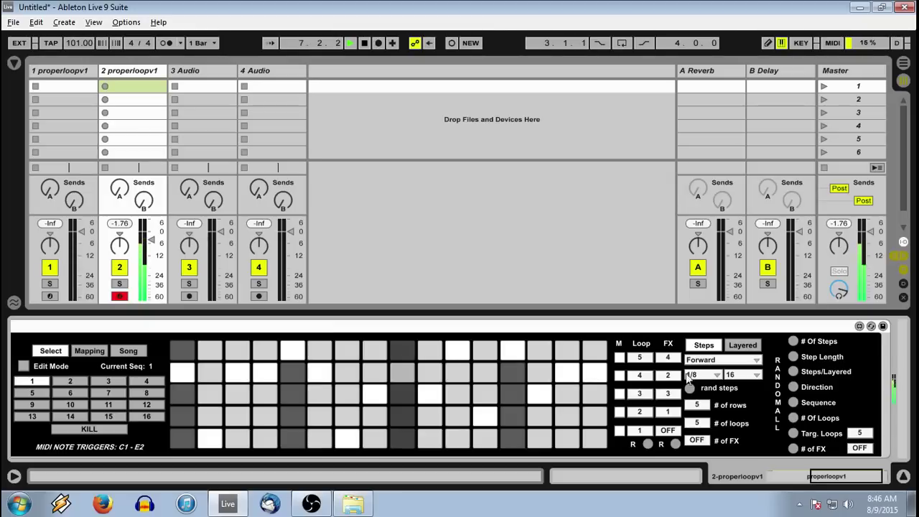
left_click_drag(643, 363, 644, 352)
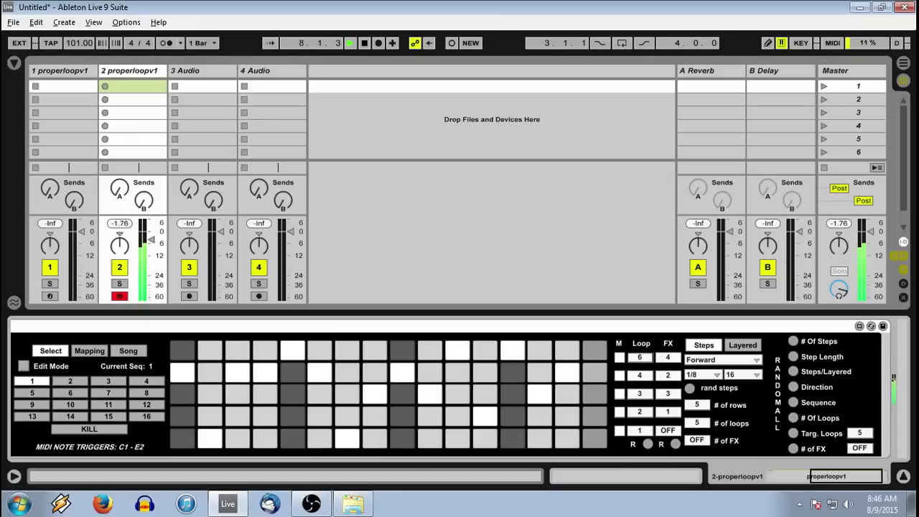
left_click(110, 430)
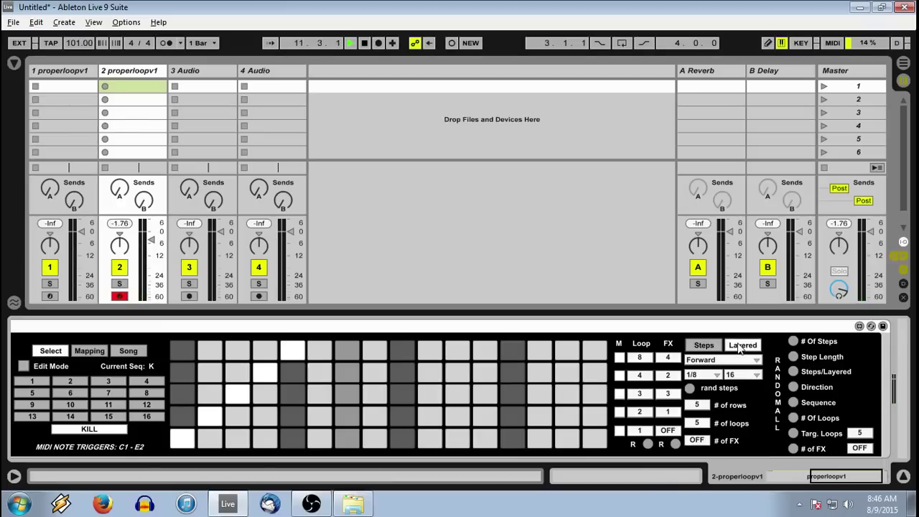
Randomize the step pattern, edit third-row pads, return to step mode and randomize again
left_click(689, 389)
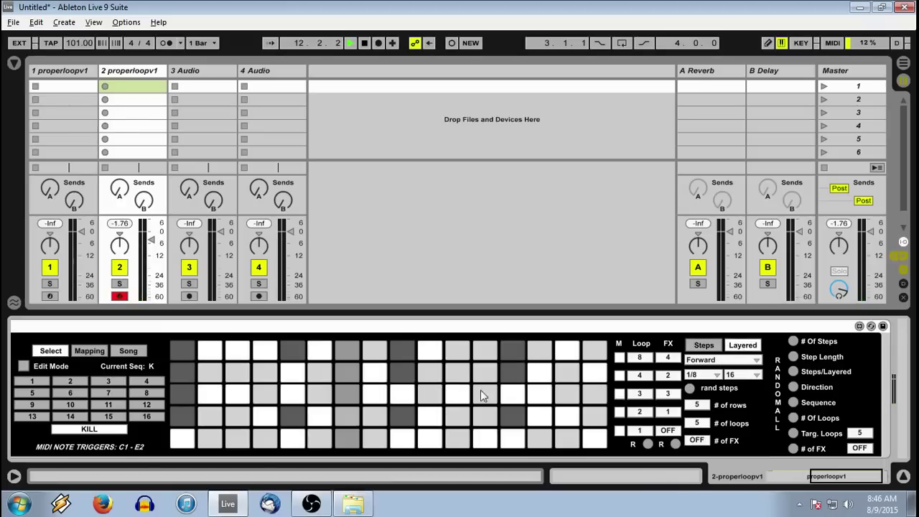
mouse_move(479, 397)
left_mouse_down()
mouse_move(308, 396)
mouse_move(495, 400)
left_mouse_up()
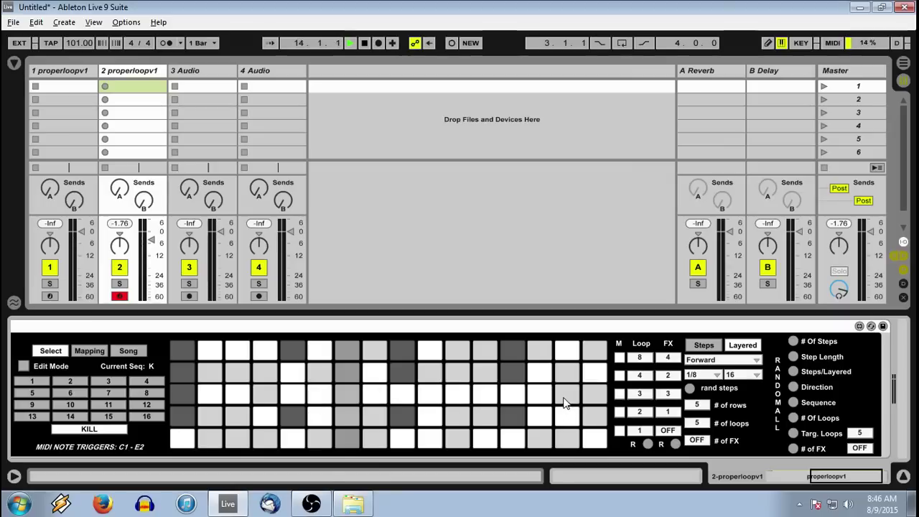
left_click_drag(563, 402, 594, 401)
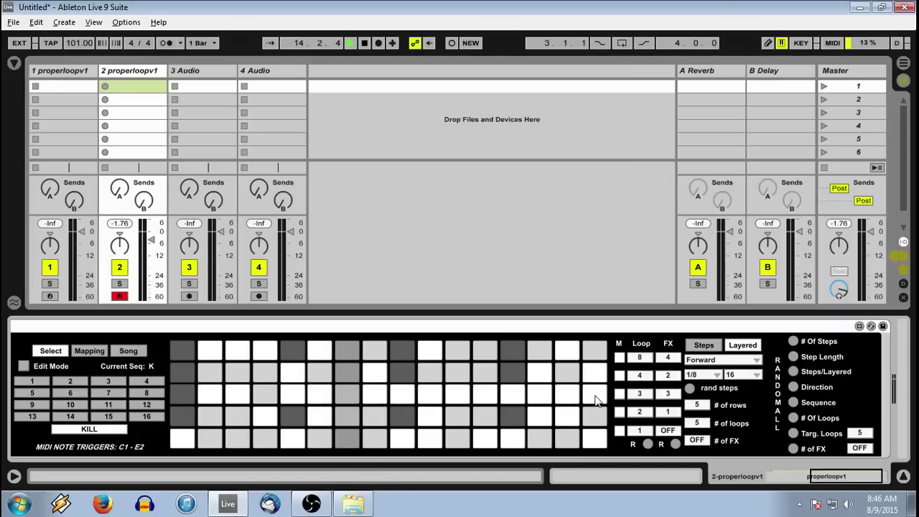
left_click(704, 347)
left_click(686, 385)
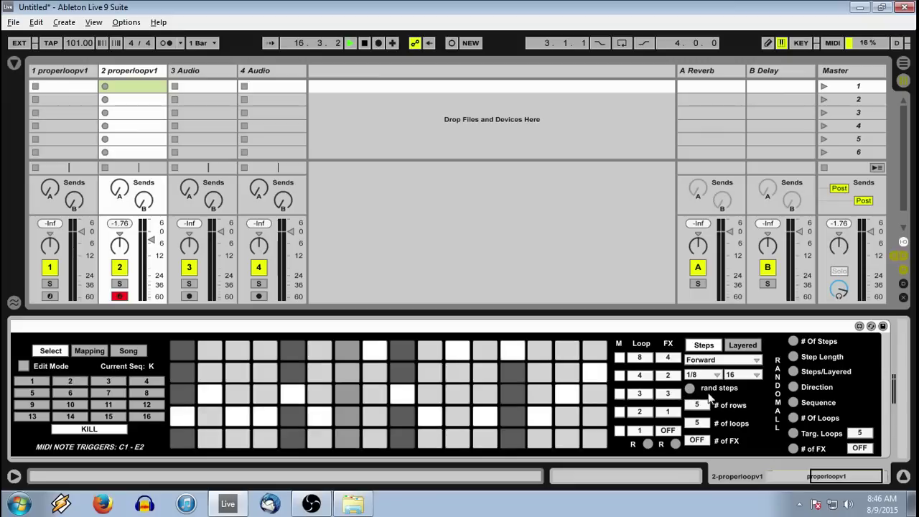
Keep direction Forward and step length 1/8, and set the pattern to 32 steps
left_click(723, 361)
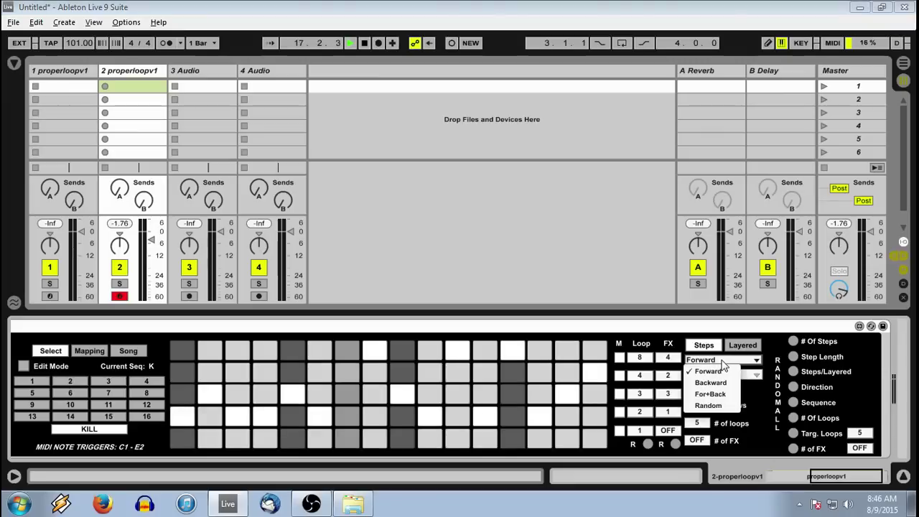
left_click(759, 363)
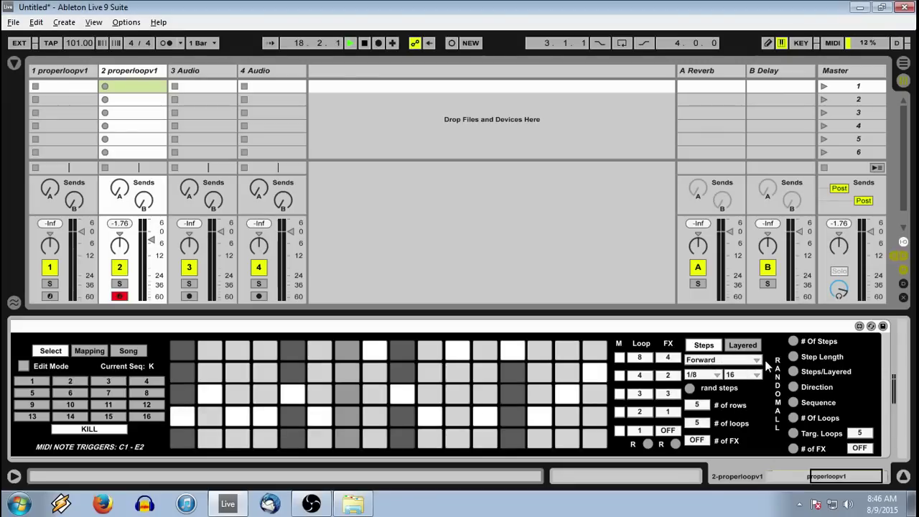
left_click(710, 376)
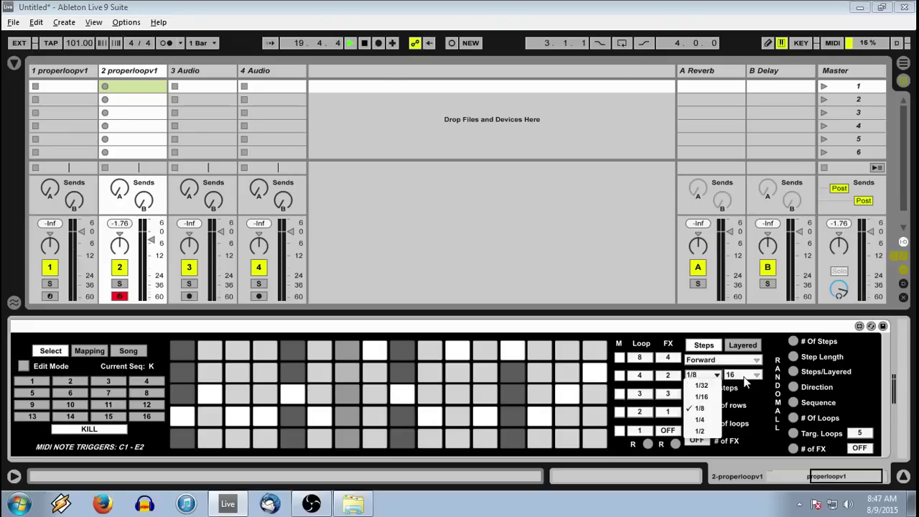
left_click(745, 376)
left_click(742, 375)
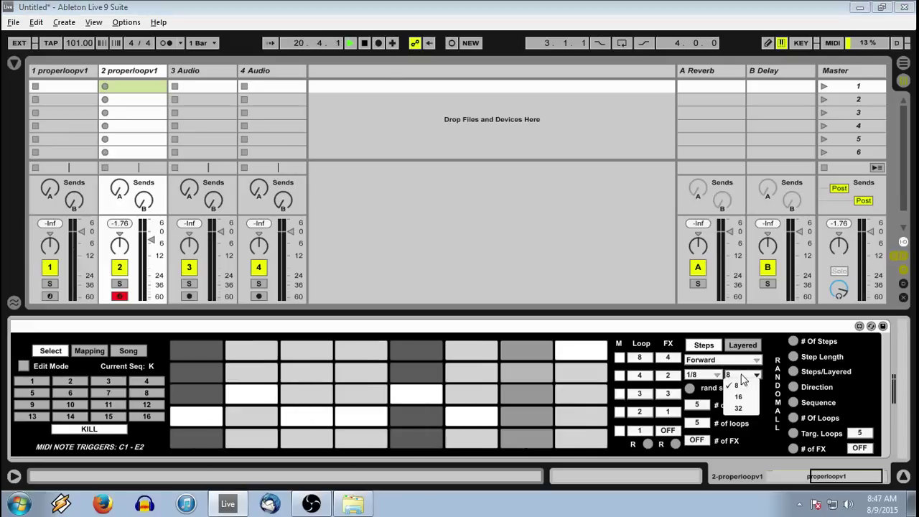
left_click(742, 375)
left_click(742, 376)
left_click(739, 408)
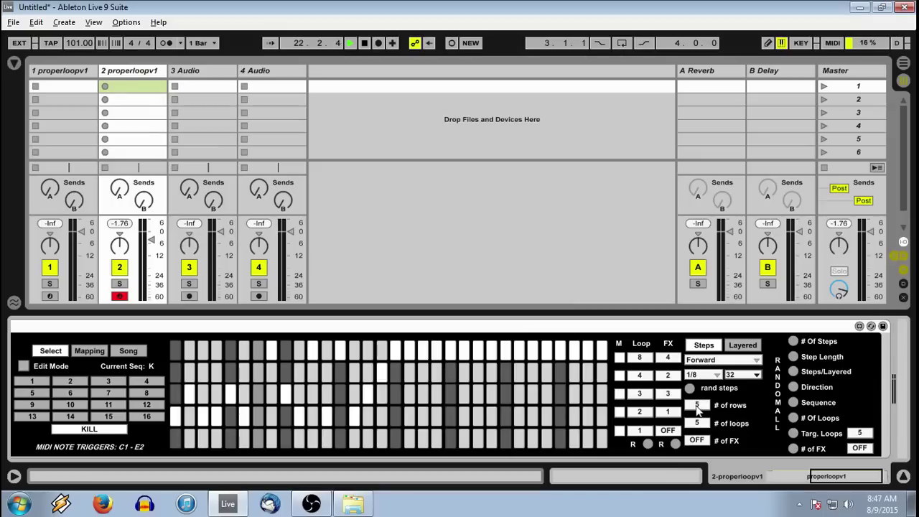
Set 2 rows and 10 loops, then randomize each row's loop and re-roll effects until all OFF
mouse_move(696, 404)
left_mouse_down()
mouse_move(696, 412)
mouse_move(696, 397)
left_mouse_up()
left_click_drag(700, 429, 702, 423)
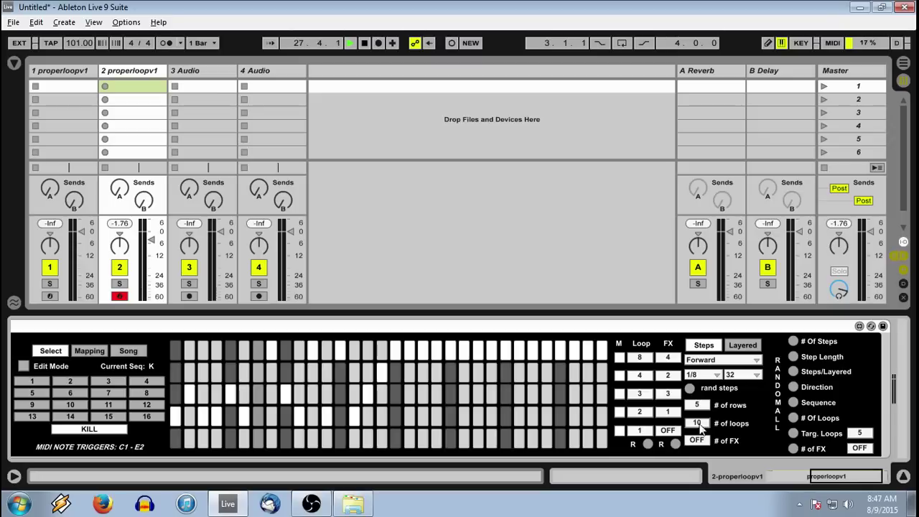
left_click(648, 445)
left_click(675, 445)
left_click(676, 445)
left_click(675, 445)
left_click(675, 445)
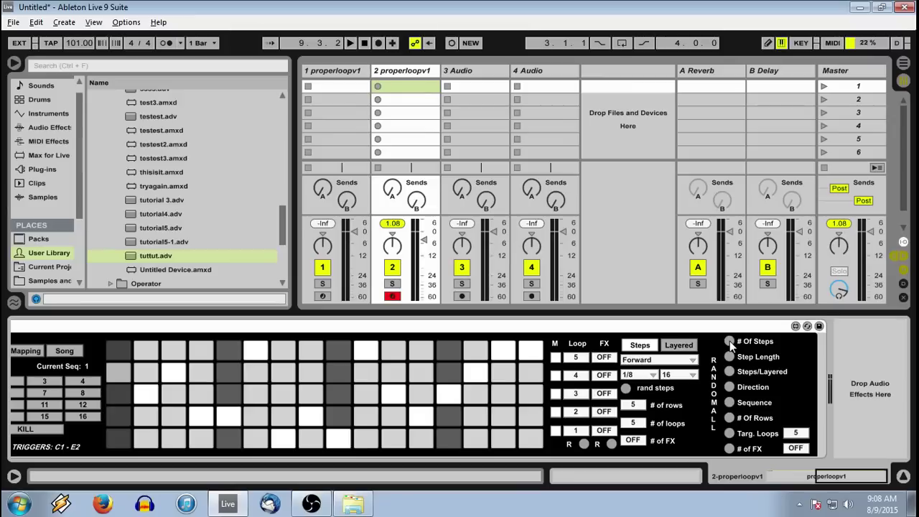
In RANDOMALL, randomize the step count, direction to Backward, and the step pattern
left_click(729, 342)
left_click(729, 340)
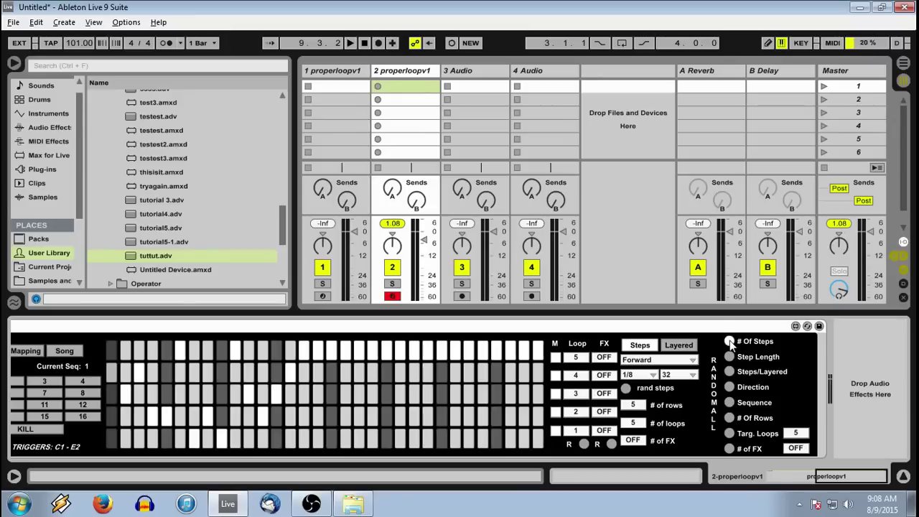
left_click(729, 340)
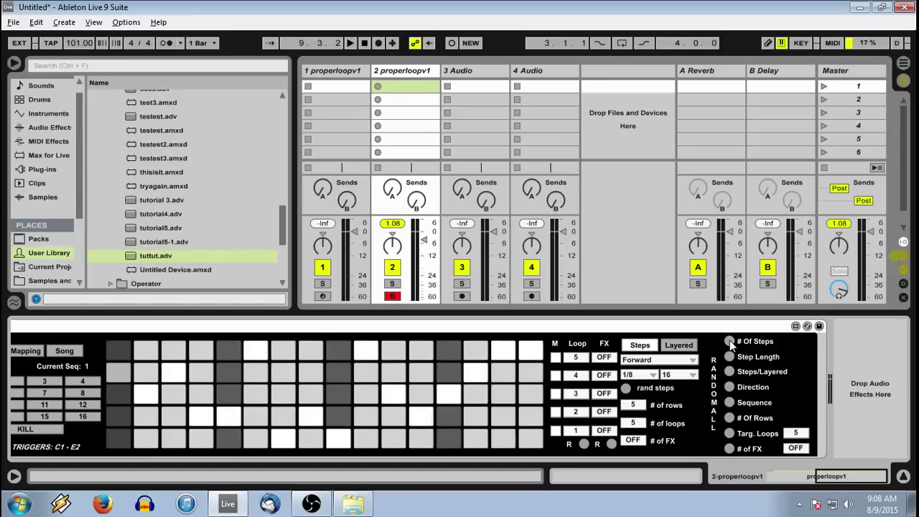
left_click(729, 386)
left_click(729, 386)
left_click(729, 401)
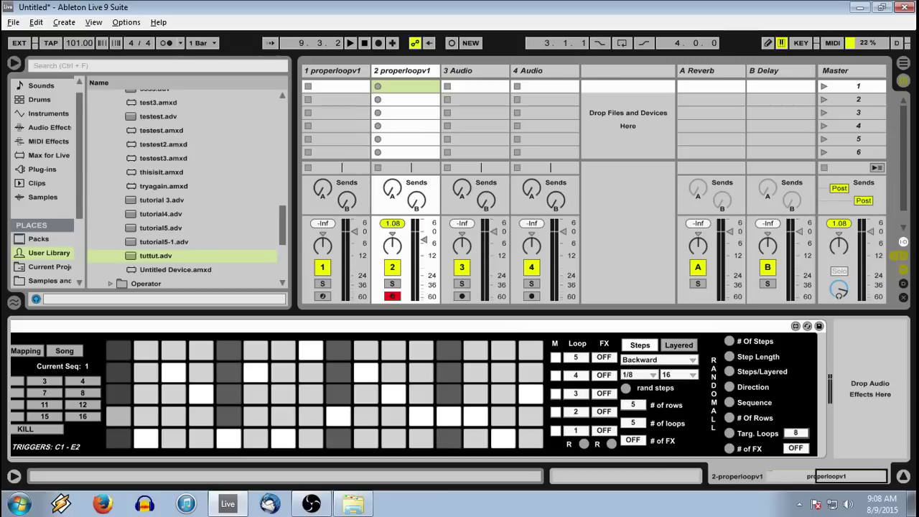
Set target loops to 10, randomize rows to loops 6, 5, 9, 1, 2, and effects to all OFF
left_click_drag(798, 434, 798, 423)
left_click(730, 434)
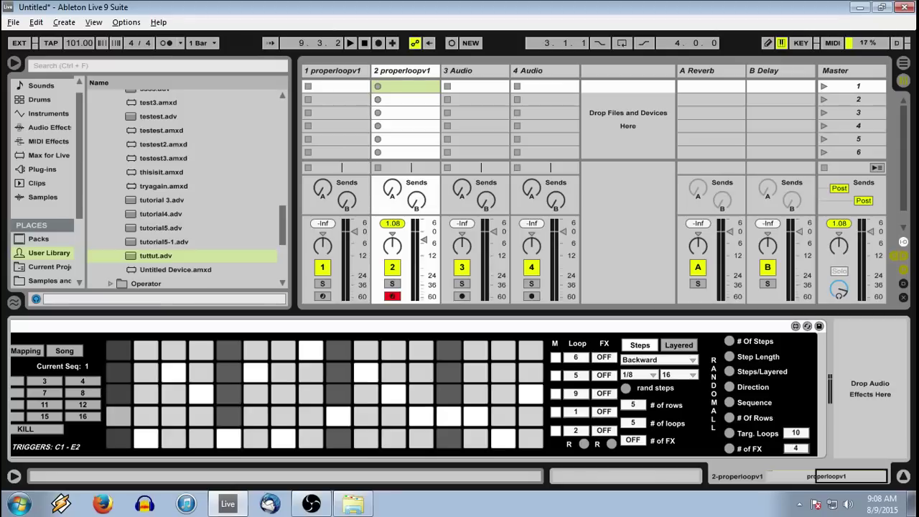
left_click(729, 449)
left_click(729, 449)
left_click(729, 449)
left_click_drag(845, 481, 820, 483)
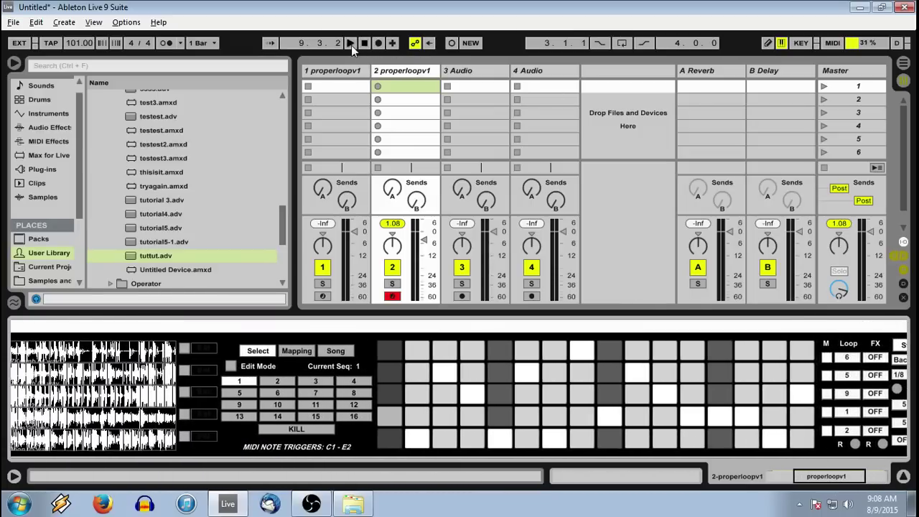